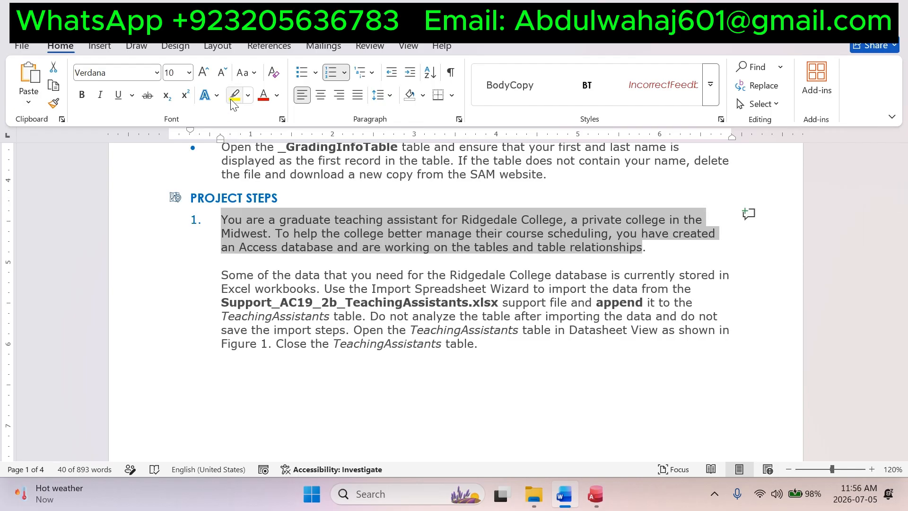
Highlight the introductory paragraph of project step 1 in yellow and select the instruction about importing the TeachingAssistants workbook.
{"action": "left_click", "coordinate": [236, 95]}
{"action": "left_click", "coordinate": [331, 196]}
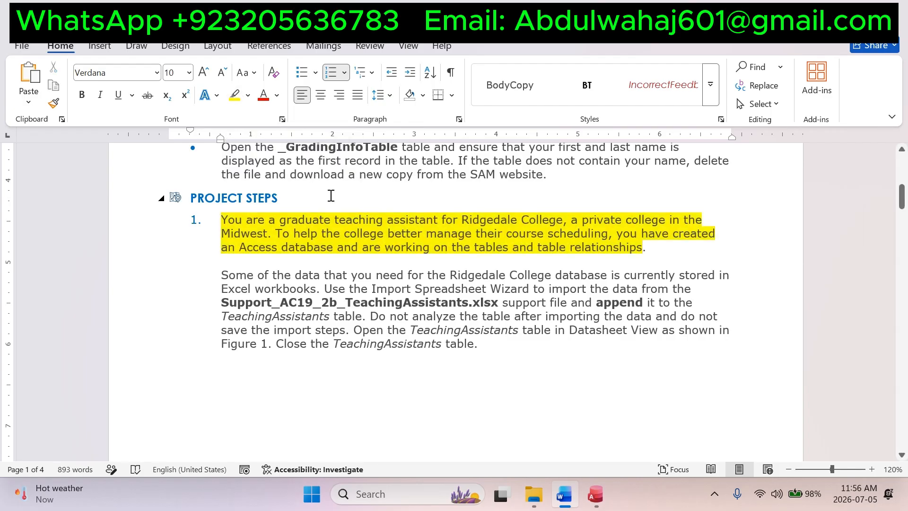
{"action": "left_click_drag", "start_coordinate": [222, 275], "coordinate": [368, 316]}
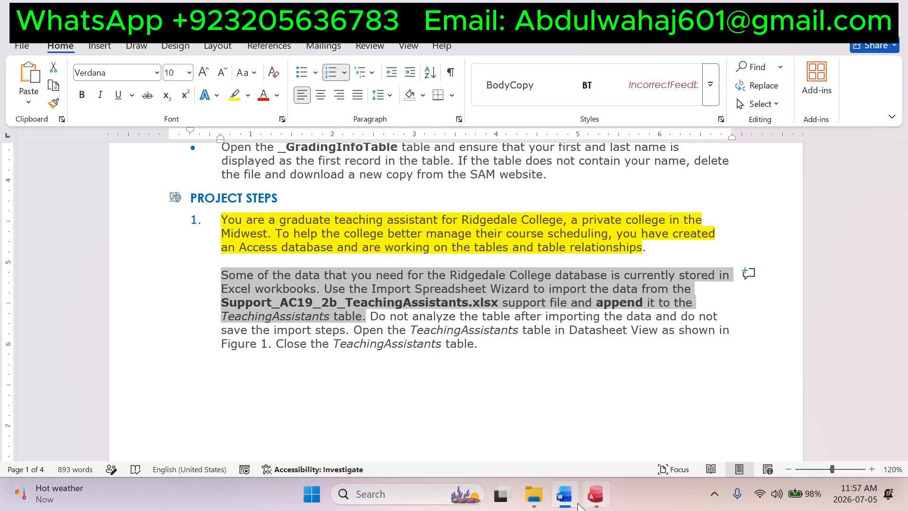
Switch to Access, open the TeachingAssistants table to inspect its fields and records, and close it.
{"action": "left_click", "coordinate": [596, 494]}
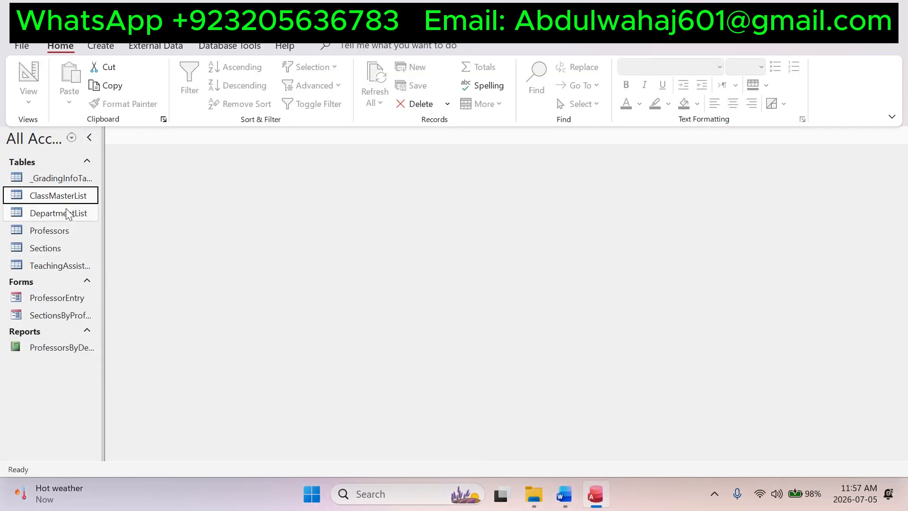
{"action": "left_click", "coordinate": [60, 266]}
{"action": "double_click", "coordinate": [60, 266]}
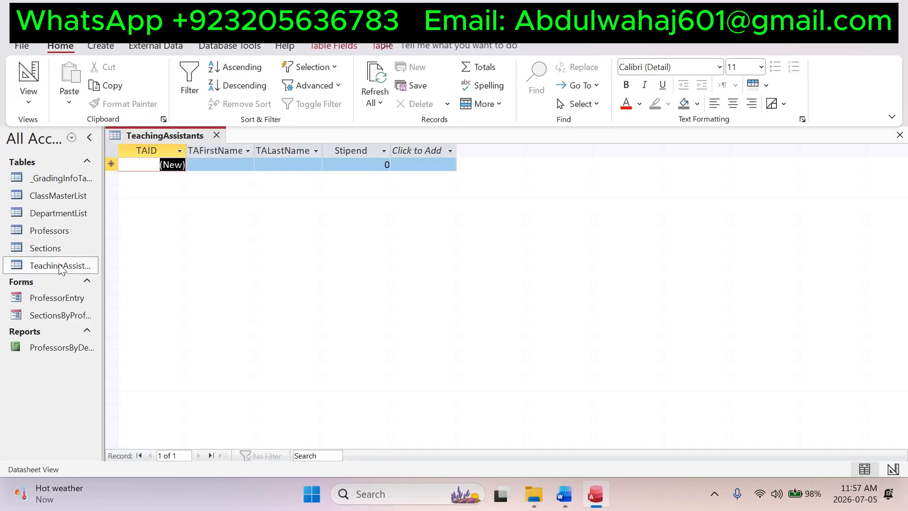
{"action": "left_click", "coordinate": [217, 132]}
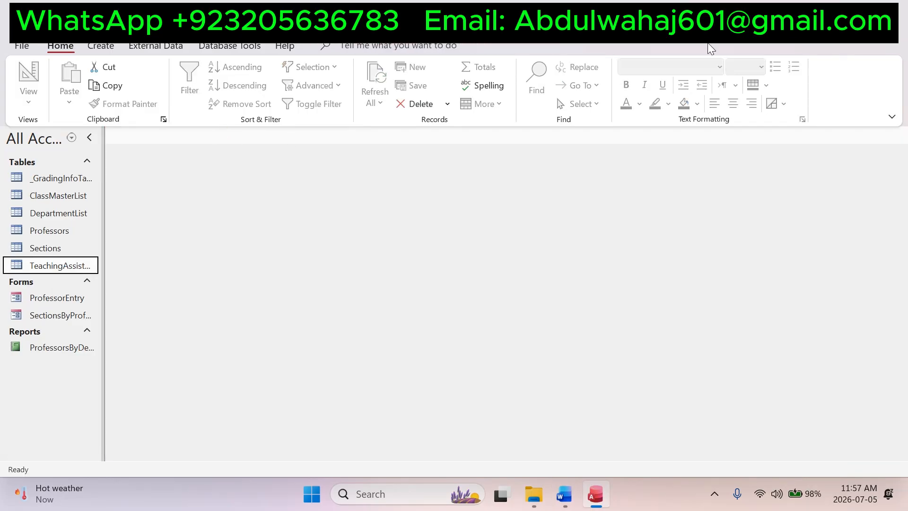
Switch to File Explorer and locate the Support_AC19_2b_TeachingAssistants workbook in the access 2 folder.
{"action": "left_click", "coordinate": [824, 11]}
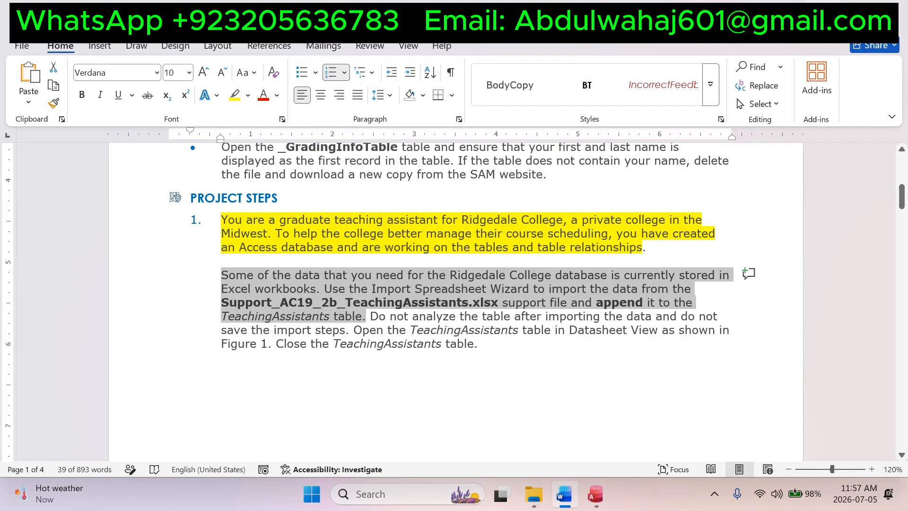
{"action": "key", "text": "alt+Tab"}
{"action": "left_click", "coordinate": [266, 215]}
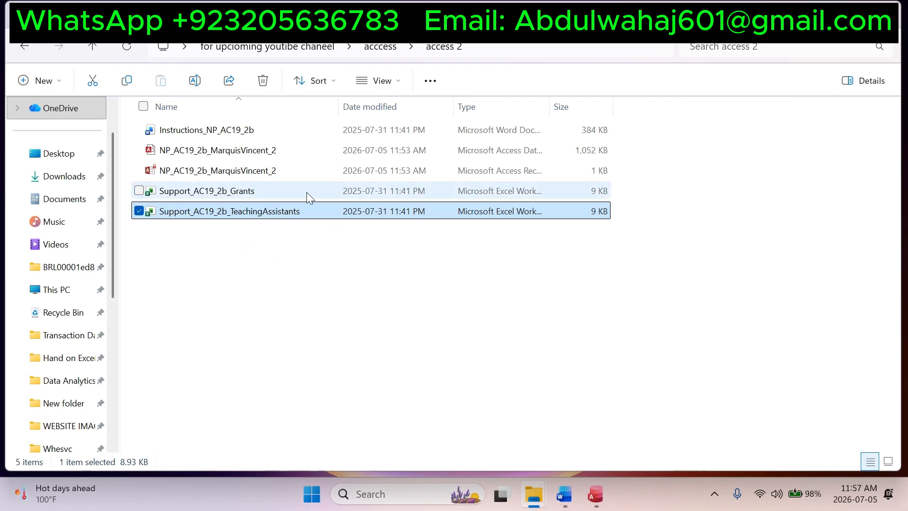
Switch to Access and start an import of external data from an Excel file.
{"action": "left_click", "coordinate": [596, 494]}
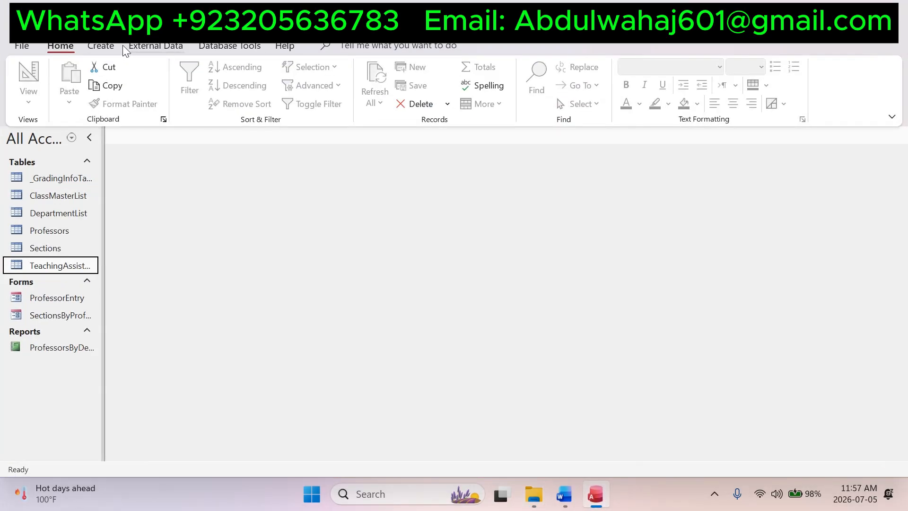
{"action": "left_click", "coordinate": [155, 46]}
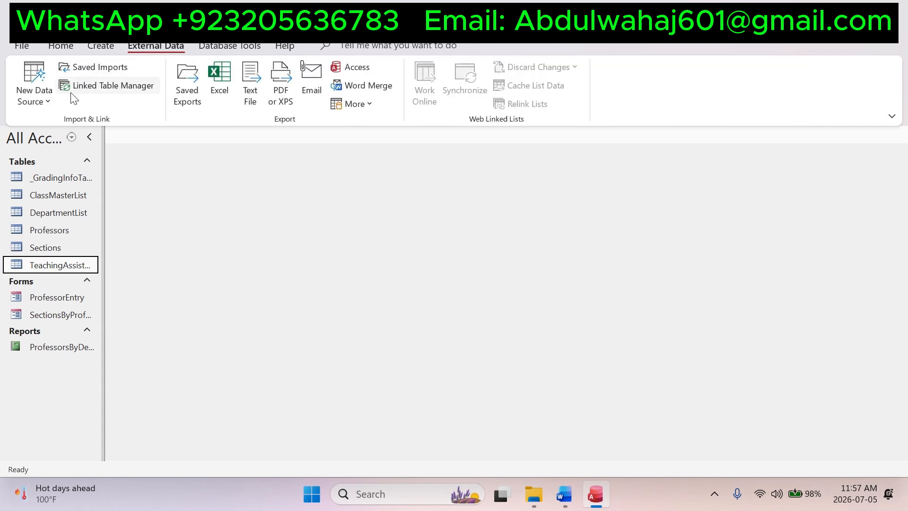
{"action": "left_click", "coordinate": [45, 103]}
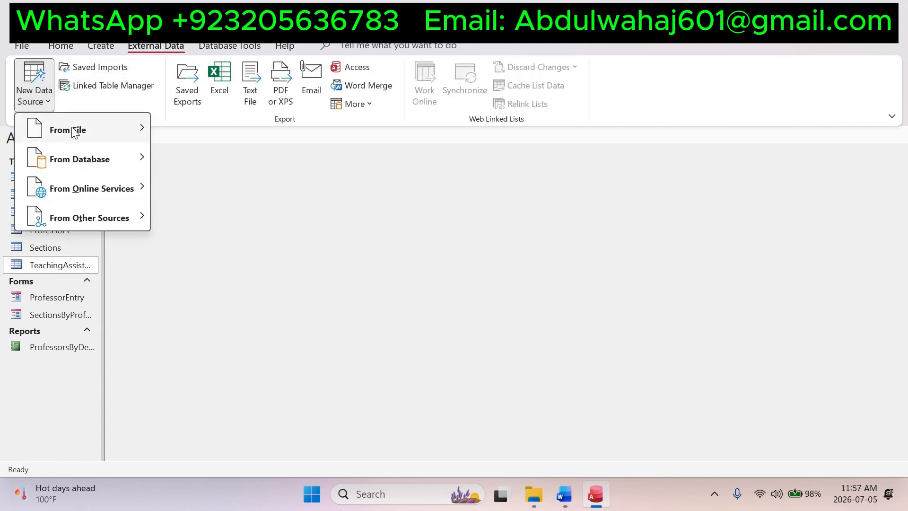
{"action": "mouse_move", "coordinate": [85, 129]}
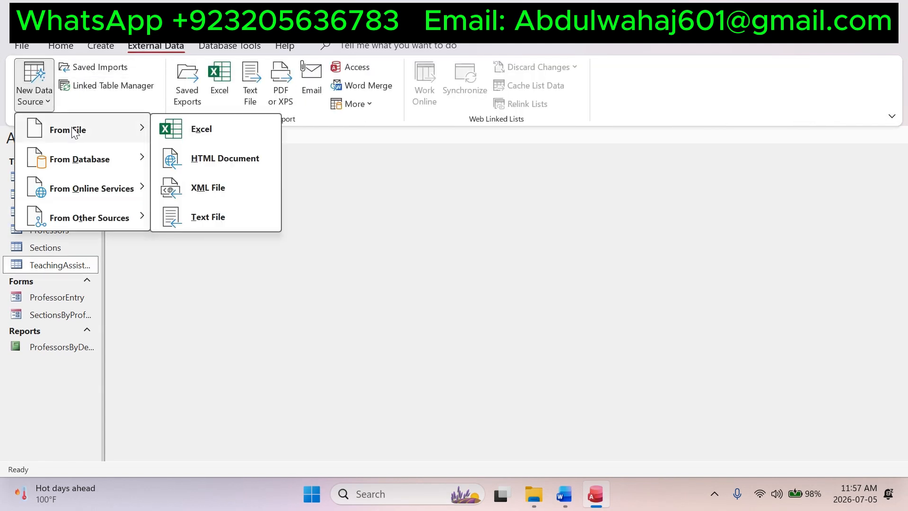
{"action": "left_click", "coordinate": [194, 132]}
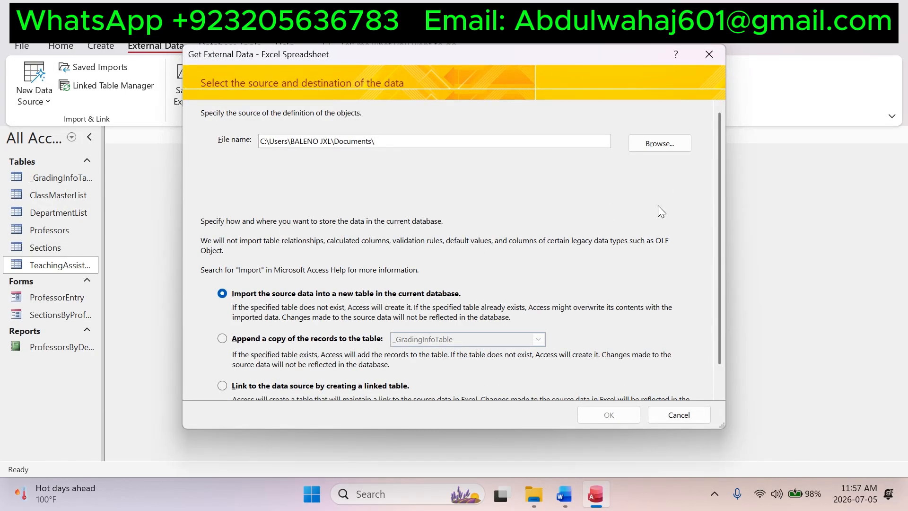
Set the import source to Support_AC19_2b_TeachingAssistants, in the acccess\access 2 folder under "for upcioming youtibe chaneel" on the Desktop.
{"action": "left_click", "coordinate": [662, 144]}
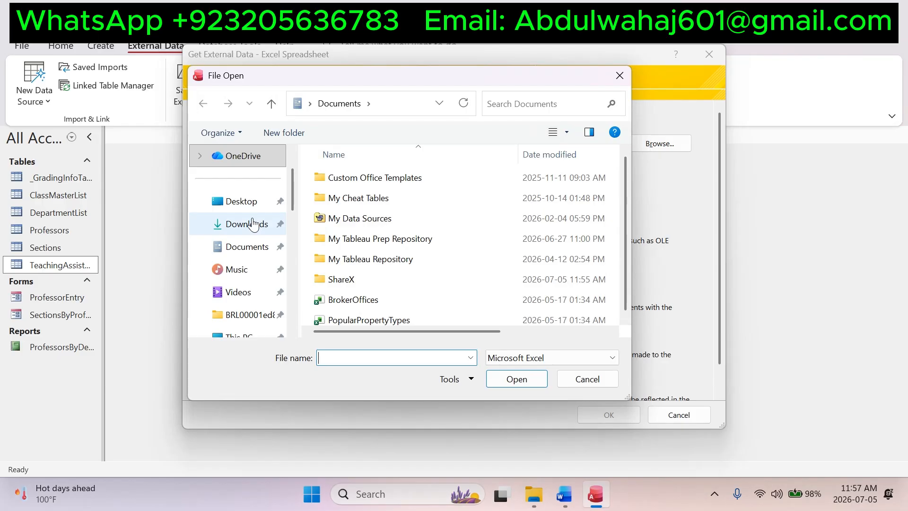
{"action": "left_click", "coordinate": [250, 208]}
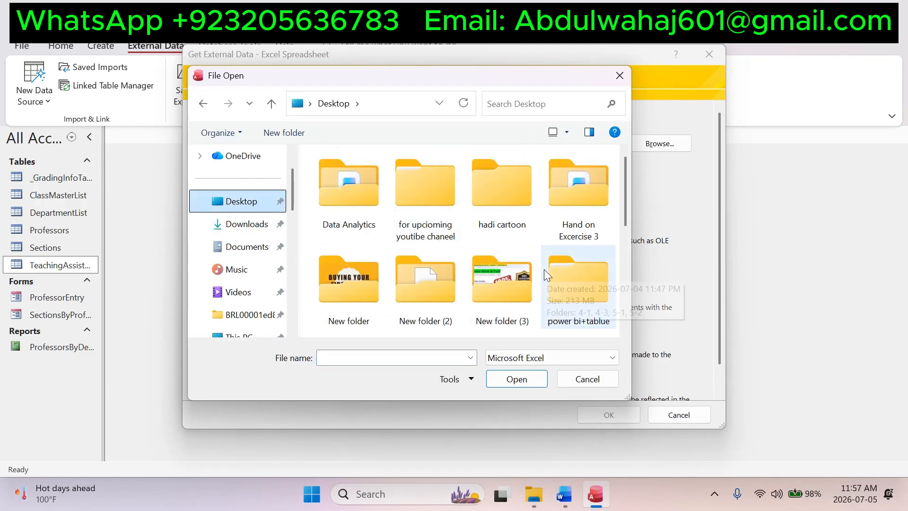
{"action": "double_click", "coordinate": [424, 201]}
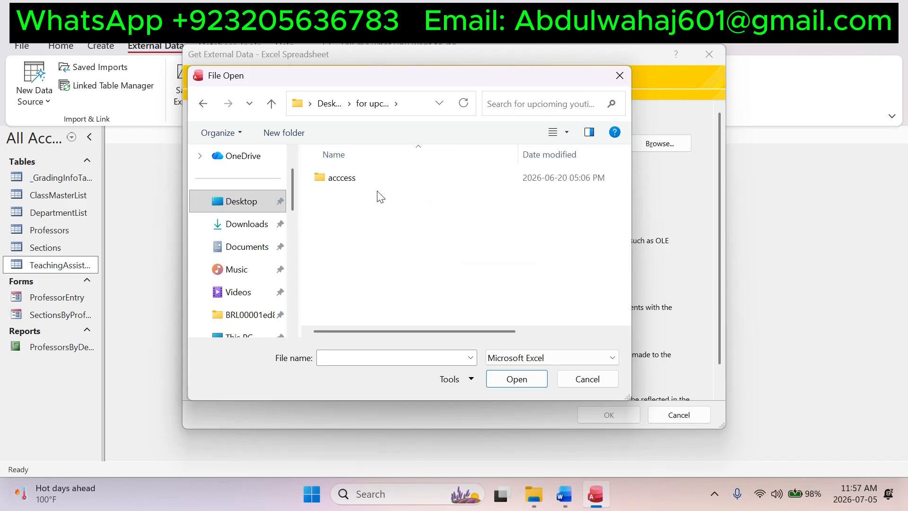
{"action": "double_click", "coordinate": [354, 179]}
{"action": "double_click", "coordinate": [348, 178]}
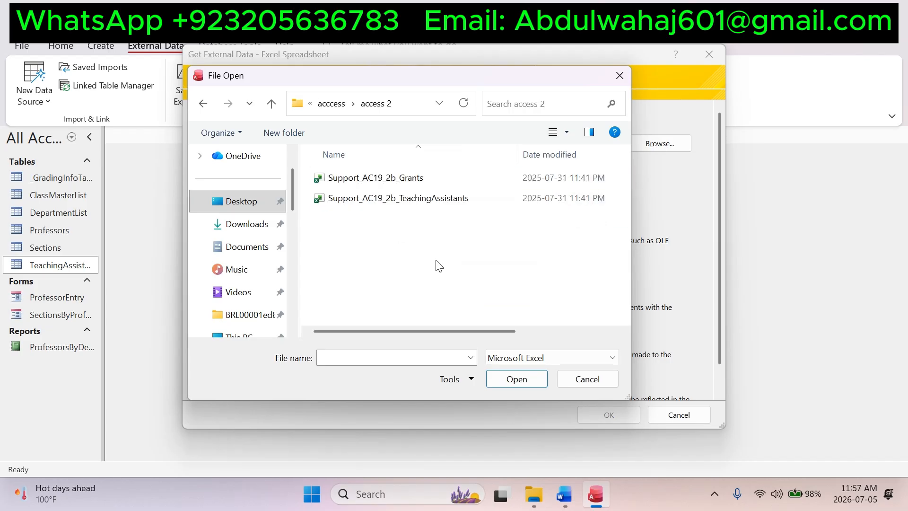
{"action": "left_click", "coordinate": [455, 201]}
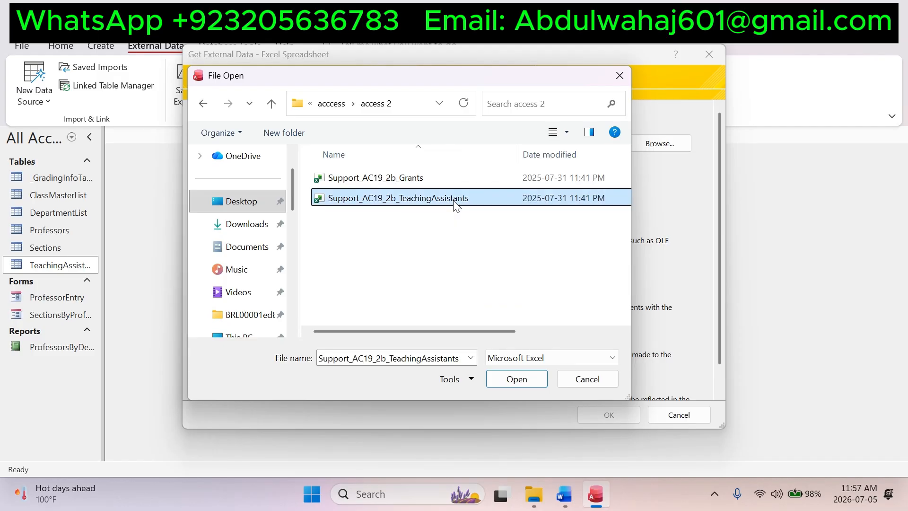
{"action": "left_click", "coordinate": [528, 381]}
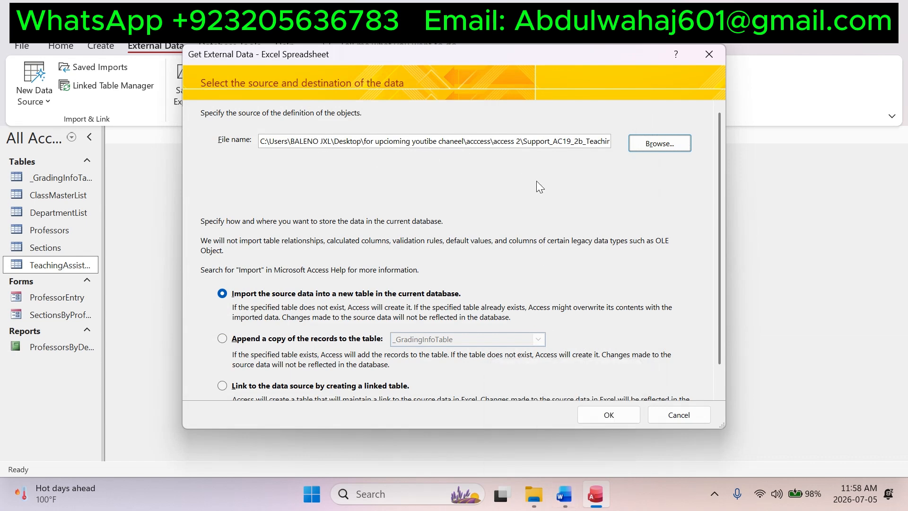
Switch to Word, highlight the import-and-append instruction in yellow, and select the text on not analyzing the table or saving import steps.
{"action": "left_click", "coordinate": [565, 492]}
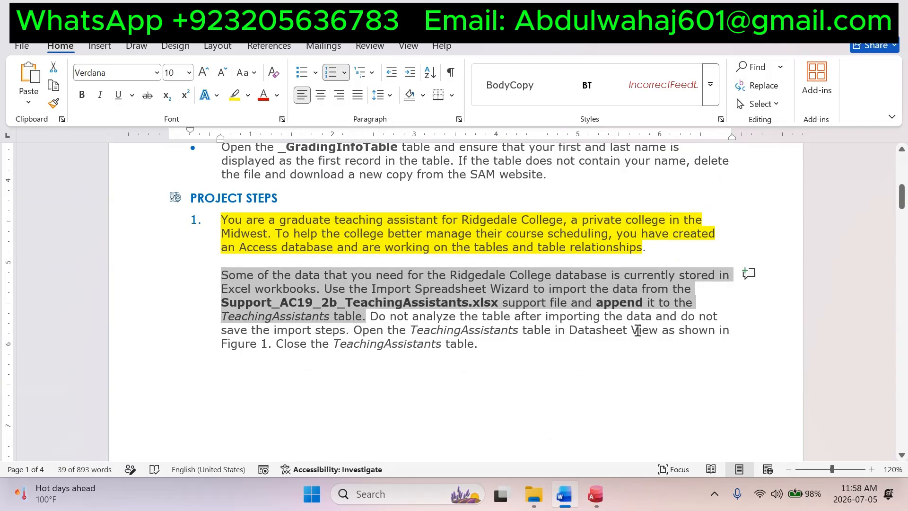
{"action": "left_click", "coordinate": [234, 95]}
{"action": "left_click", "coordinate": [398, 330]}
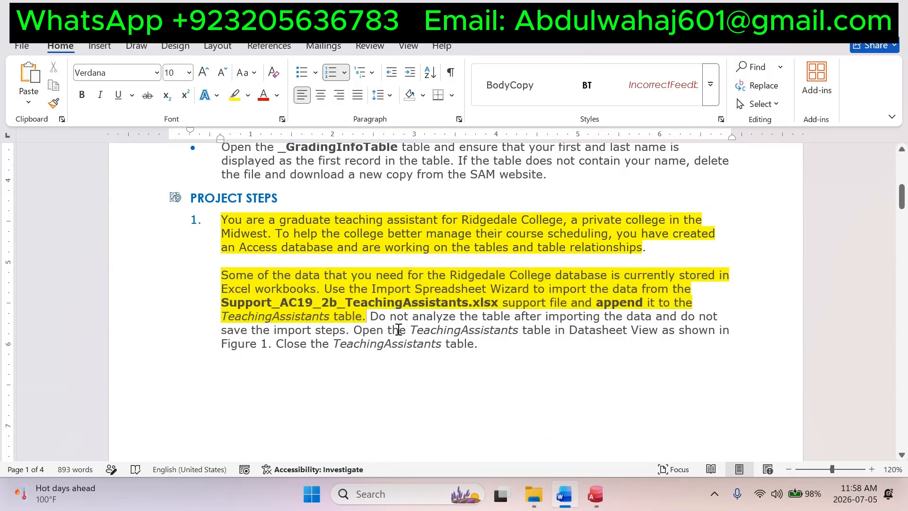
{"action": "left_click_drag", "start_coordinate": [374, 318], "coordinate": [480, 318]}
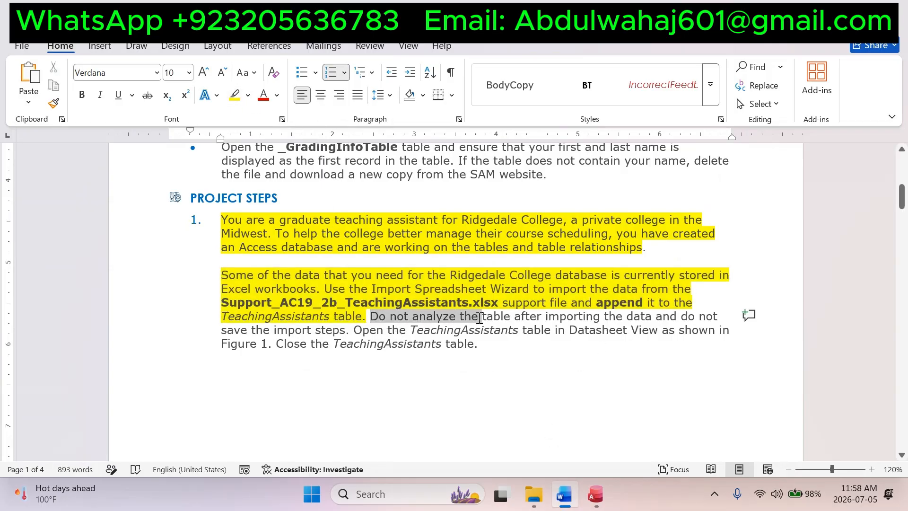
{"action": "mouse_move", "coordinate": [561, 318]}
{"action": "left_mouse_down"}
{"action": "mouse_move", "coordinate": [570, 317]}
{"action": "mouse_move", "coordinate": [522, 318]}
{"action": "mouse_move", "coordinate": [597, 303]}
{"action": "mouse_move", "coordinate": [551, 330]}
{"action": "left_mouse_up"}
{"action": "left_click", "coordinate": [501, 303]}
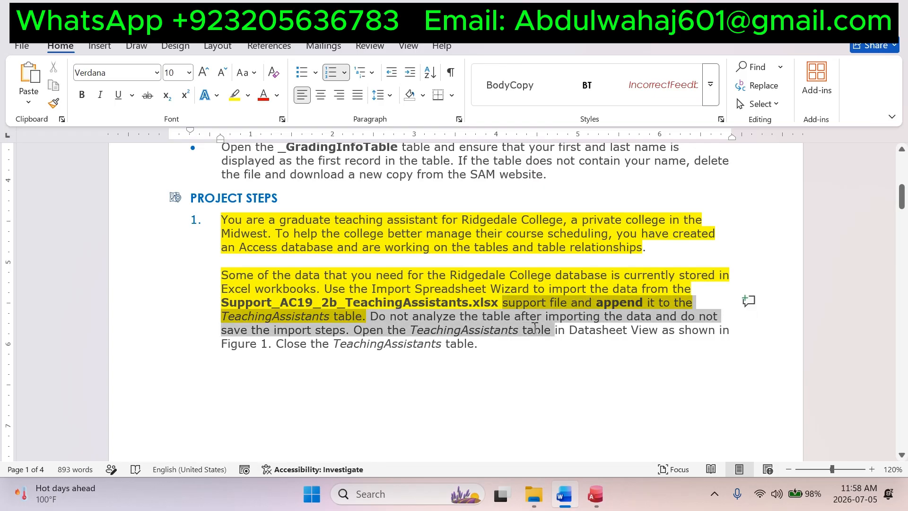
Switch to Access and set the import to append a copy of the records to the TeachingAssistants table, continuing to the wizard.
{"action": "left_click", "coordinate": [601, 502]}
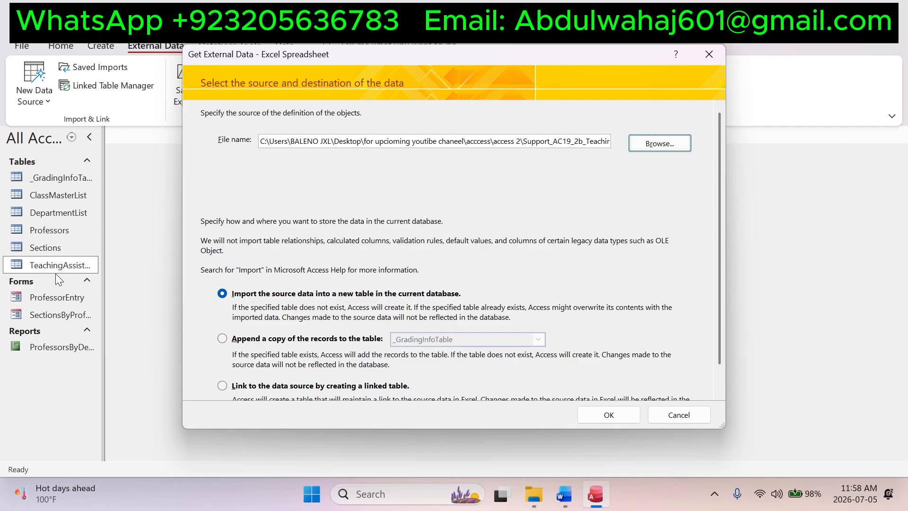
{"action": "left_click", "coordinate": [222, 339]}
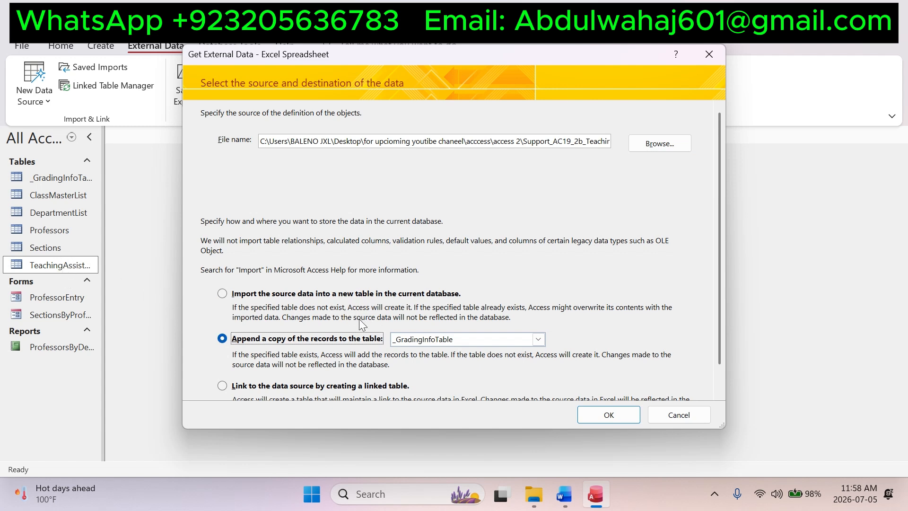
{"action": "left_click", "coordinate": [511, 341]}
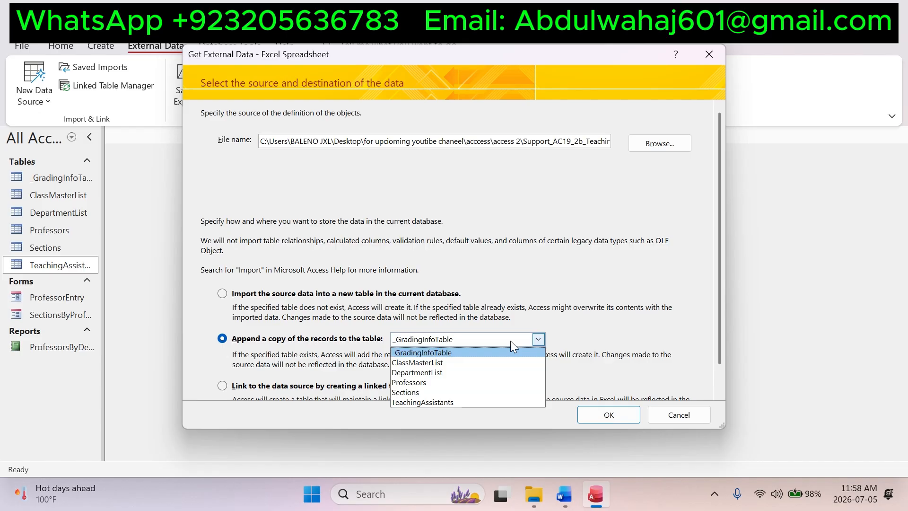
{"action": "left_click", "coordinate": [450, 402]}
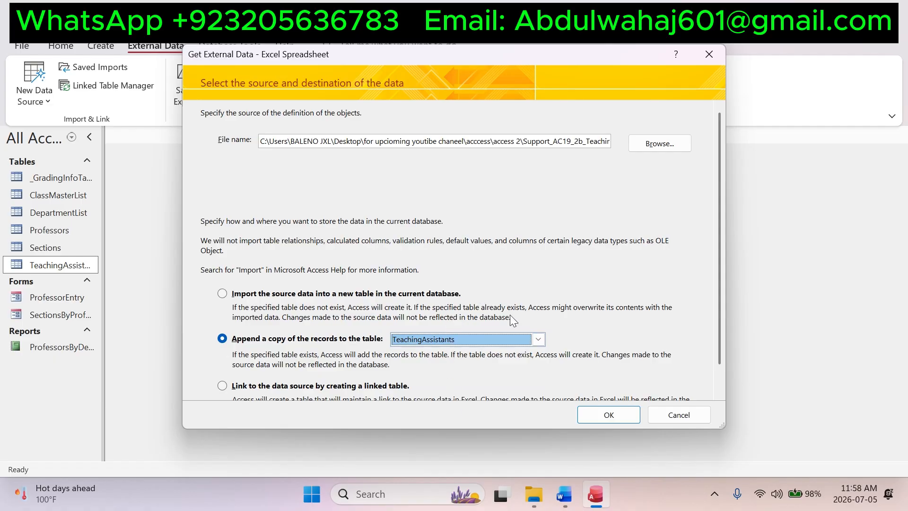
{"action": "left_click", "coordinate": [597, 418]}
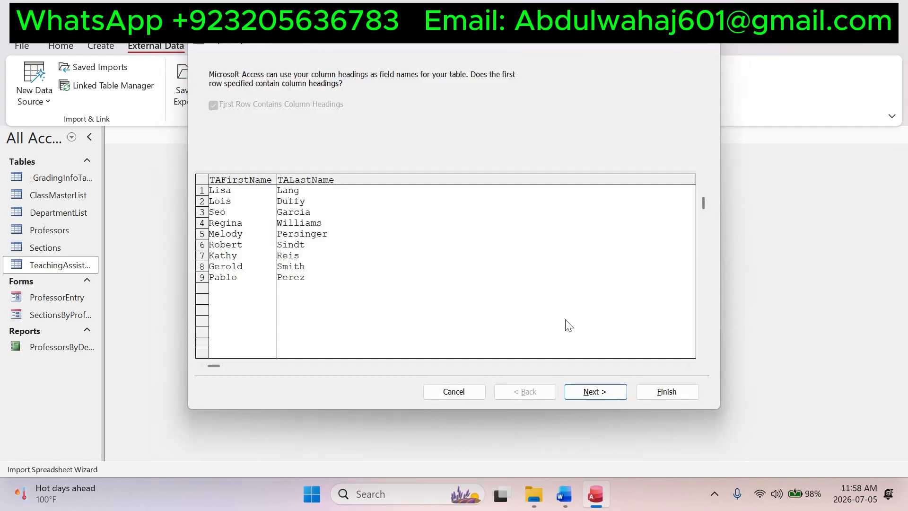
Recheck the instructions in Word, then complete the import into TeachingAssistants in Access without analyzing the table or saving the import steps.
{"action": "left_click", "coordinate": [564, 494]}
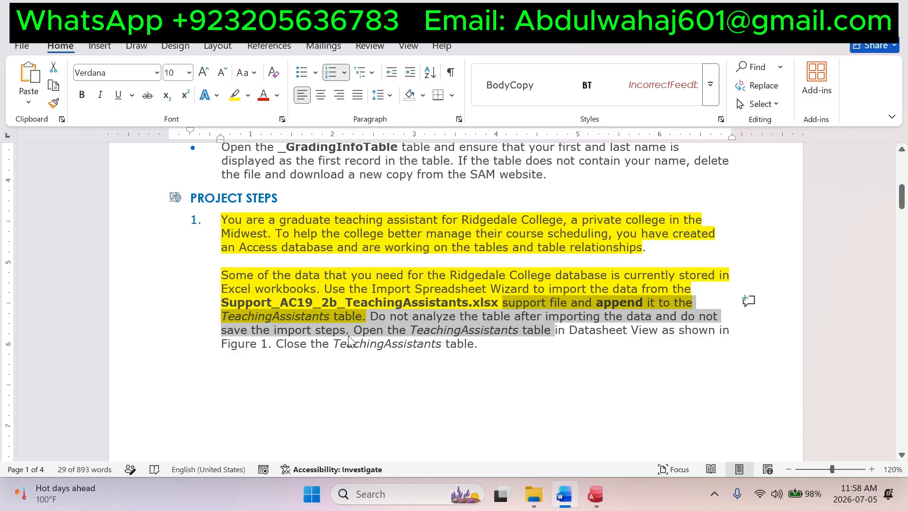
{"action": "left_click", "coordinate": [596, 494]}
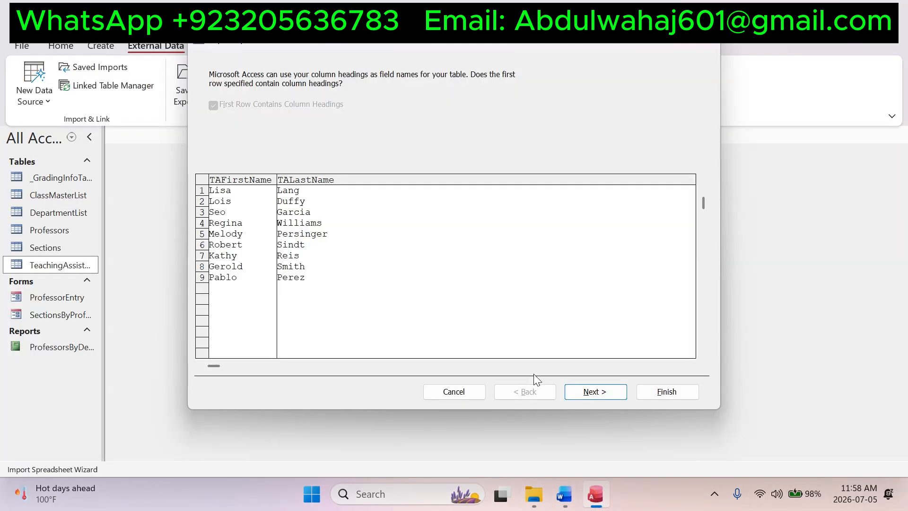
{"action": "left_click", "coordinate": [593, 393]}
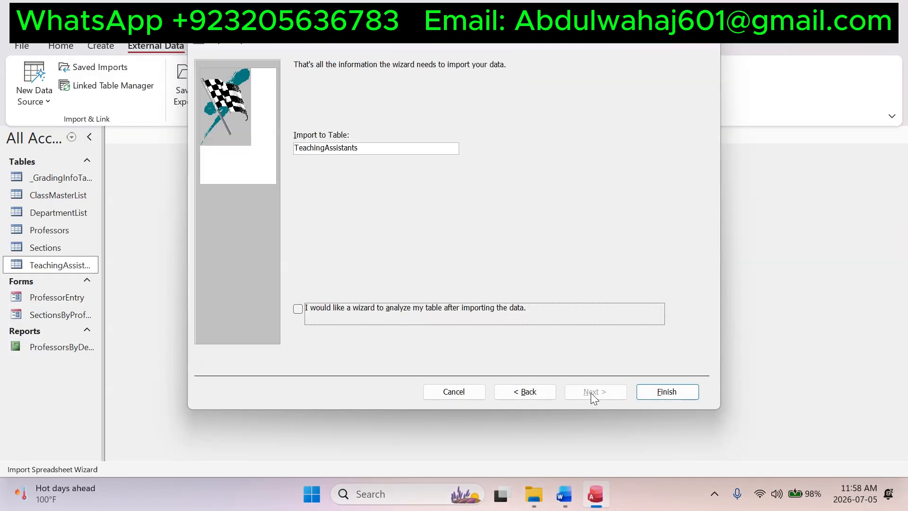
{"action": "left_click", "coordinate": [665, 392]}
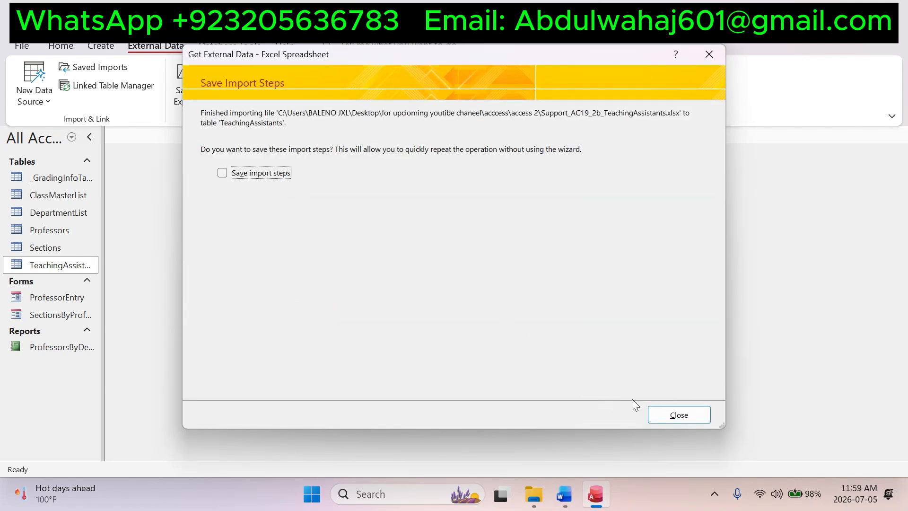
{"action": "left_click", "coordinate": [661, 418]}
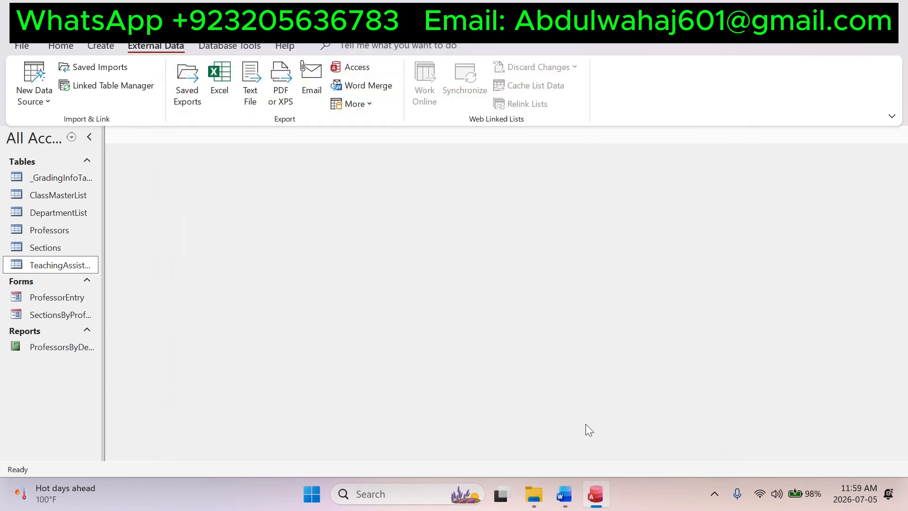
Switch to Word, highlight the selected import instructions in yellow, and select the sentences about opening and closing the TeachingAssistants table.
{"action": "left_click", "coordinate": [575, 483]}
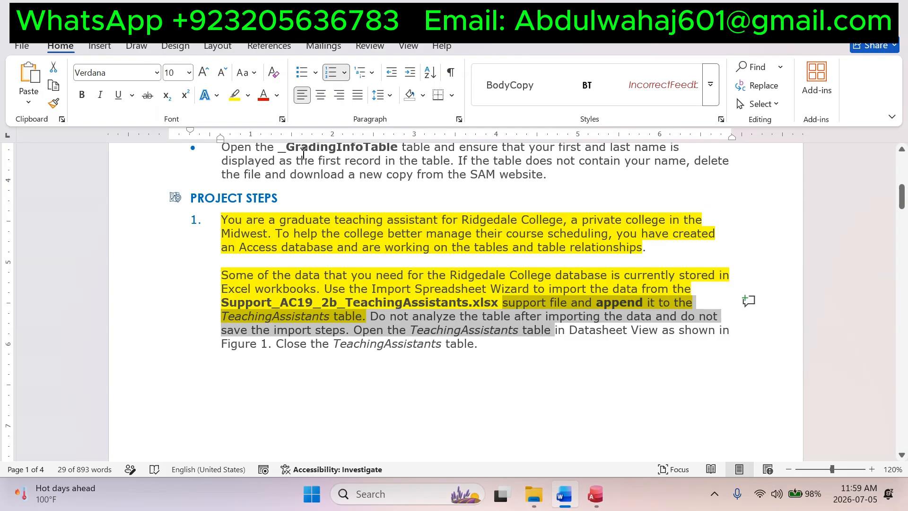
{"action": "left_click", "coordinate": [235, 96]}
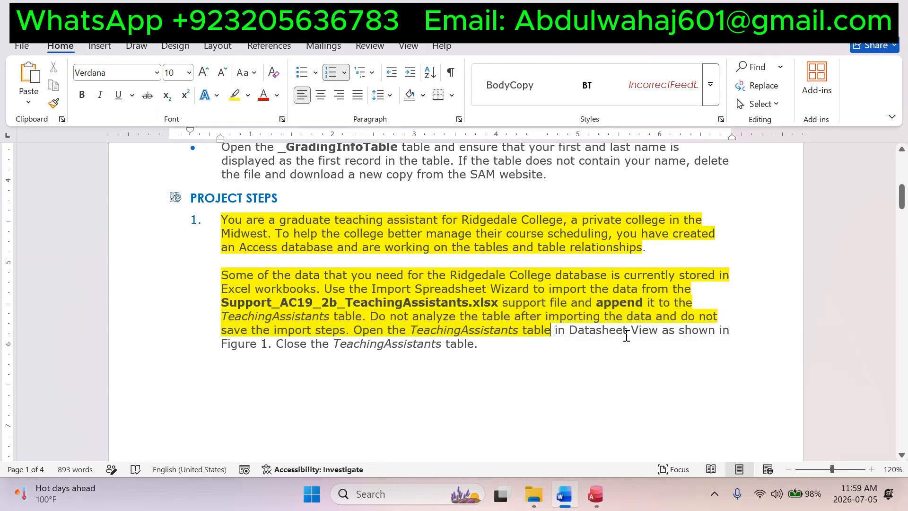
{"action": "left_click_drag", "start_coordinate": [358, 330], "coordinate": [589, 340]}
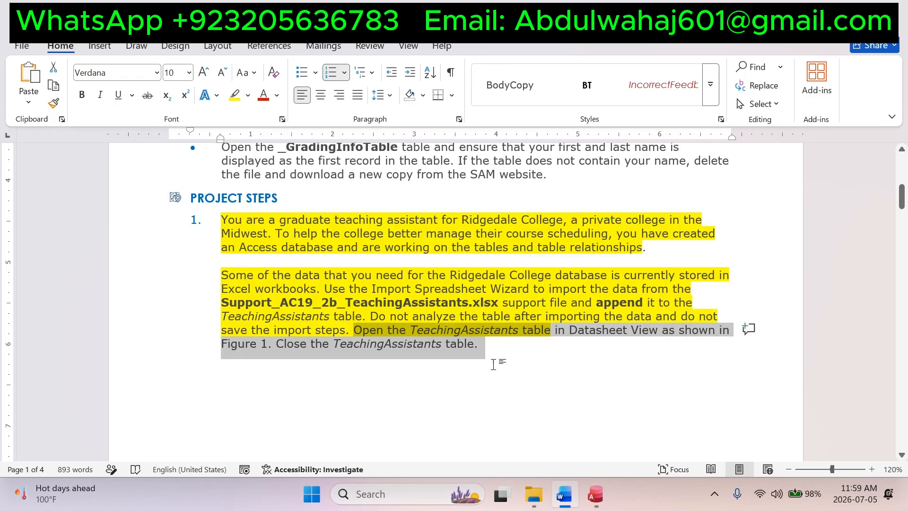
Switch to Access, open the TeachingAssistants table in Datasheet View, and compare it with Figure 1 in the Word instructions.
{"action": "key", "text": "alt+Tab"}
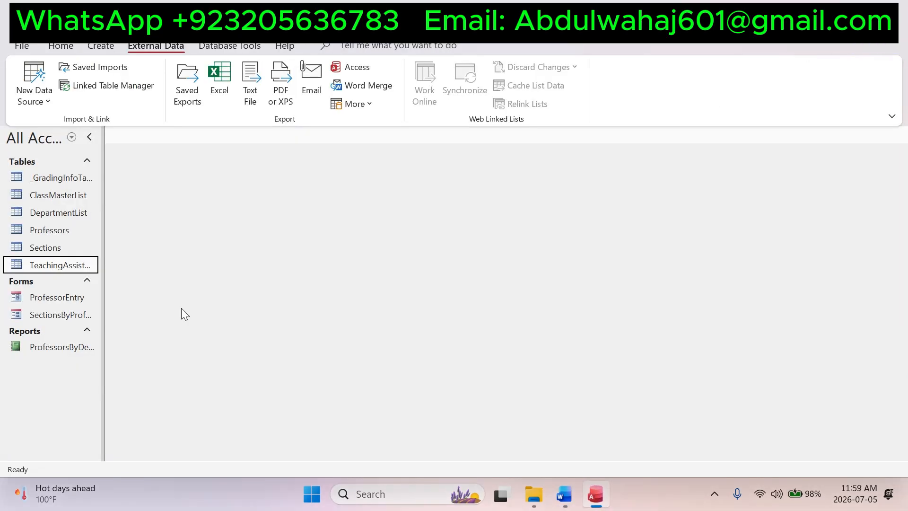
{"action": "right_click", "coordinate": [76, 265]}
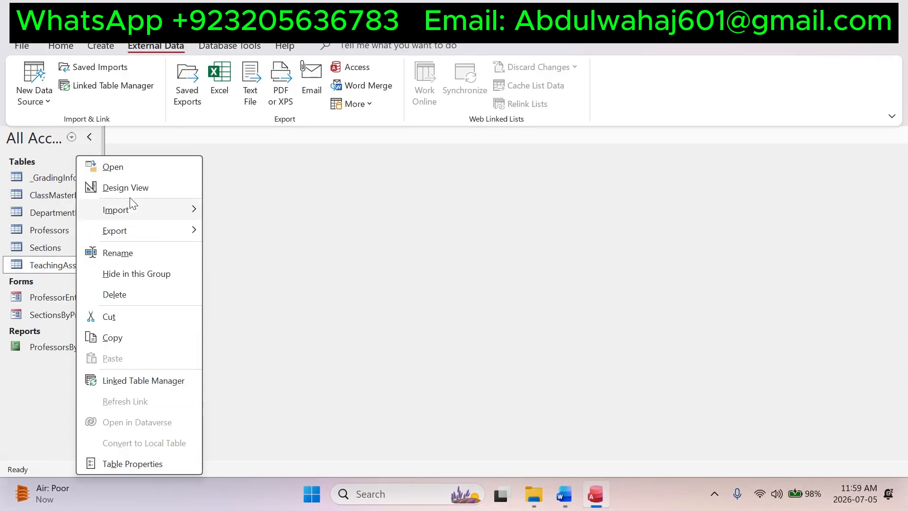
{"action": "left_click", "coordinate": [123, 170]}
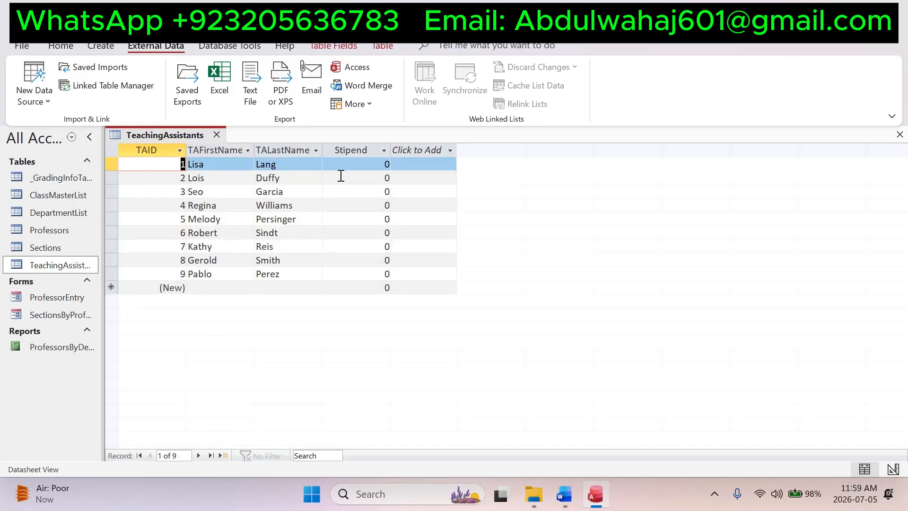
{"action": "left_click", "coordinate": [564, 494]}
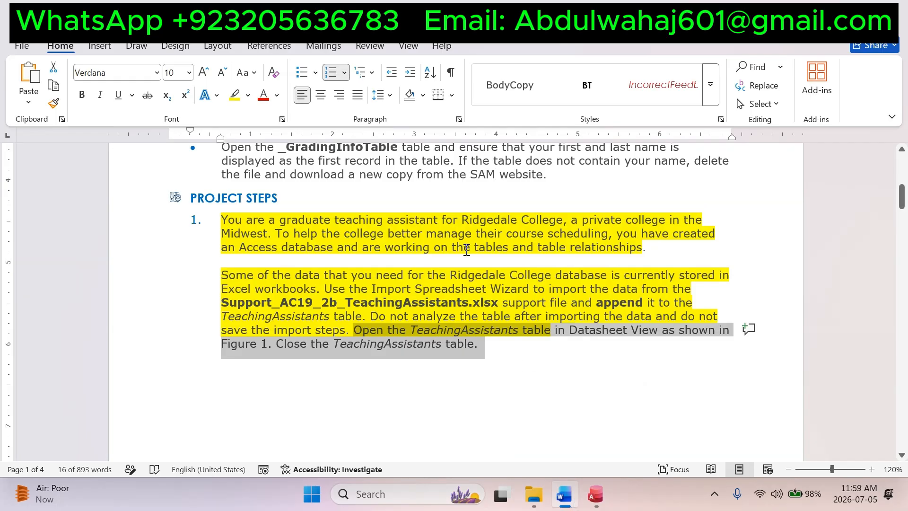
{"action": "scroll", "coordinate": [467, 250], "scroll_direction": "down", "scroll_amount": 15}
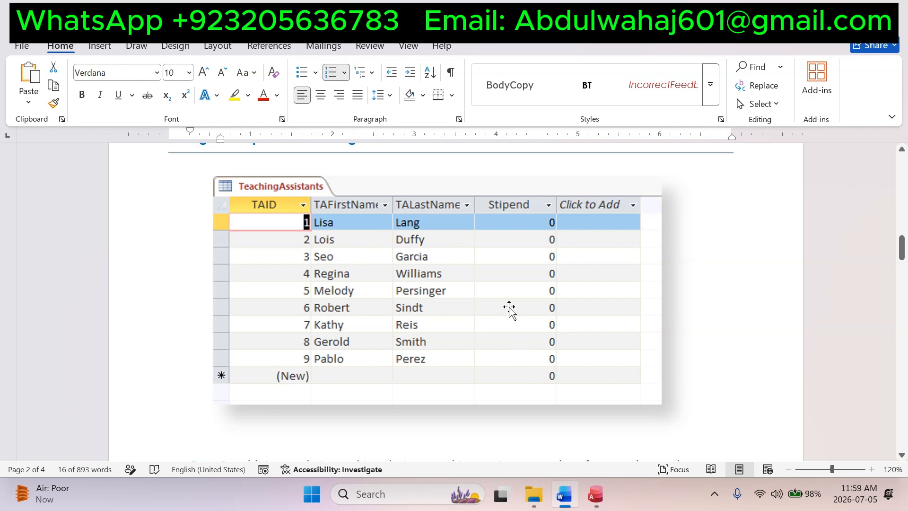
{"action": "scroll", "coordinate": [509, 310], "scroll_direction": "down", "scroll_amount": 3}
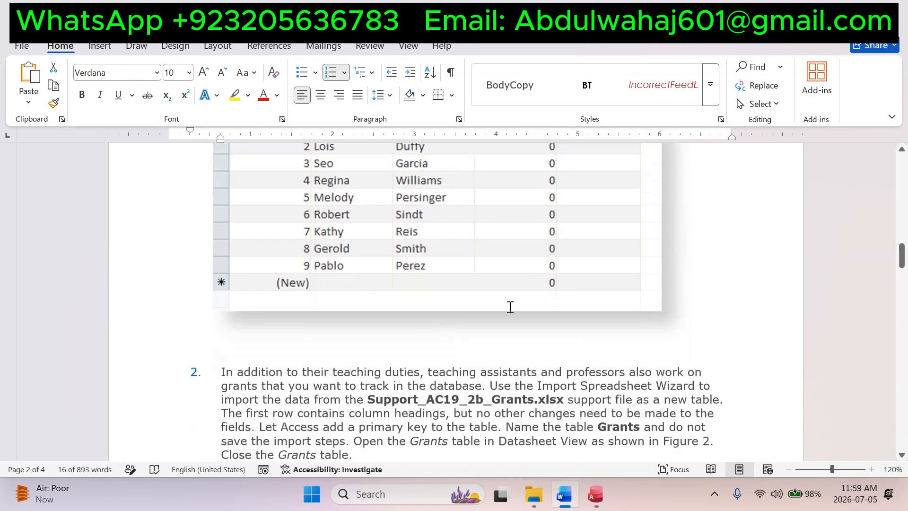
Switch back to Access and close the TeachingAssistants table.
{"action": "left_click", "coordinate": [595, 494]}
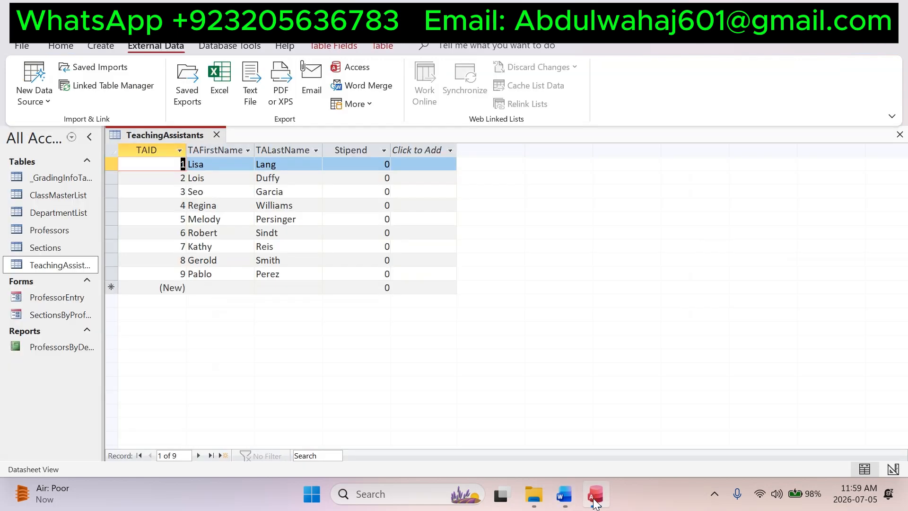
{"action": "right_click", "coordinate": [171, 137]}
{"action": "left_click", "coordinate": [217, 134]}
Switch to Word and highlight step 2 in yellow from its beginning through "support file as a new table".
{"action": "left_click", "coordinate": [565, 494]}
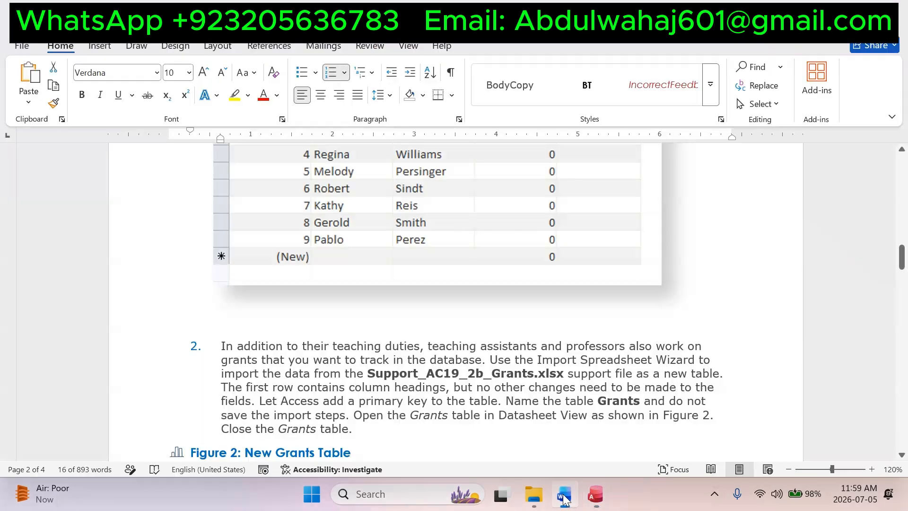
{"action": "scroll", "coordinate": [426, 289], "scroll_direction": "down", "scroll_amount": 2}
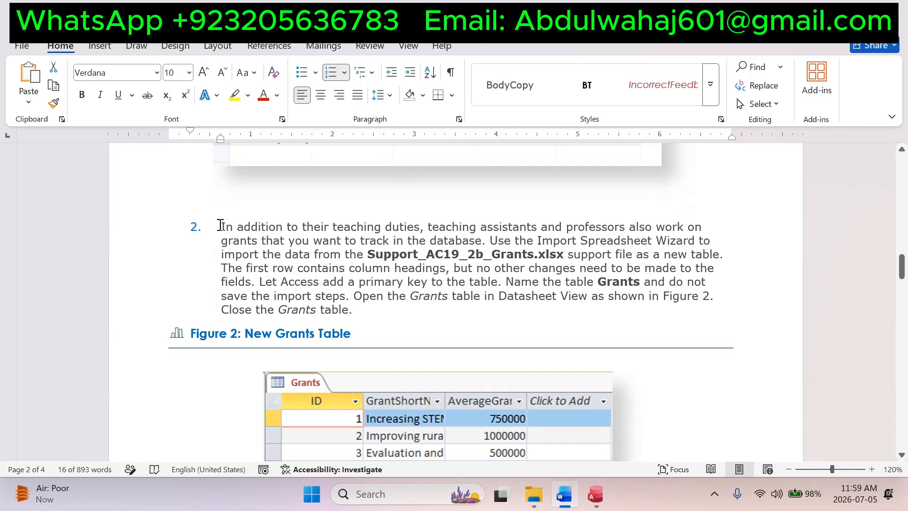
{"action": "left_click_drag", "start_coordinate": [220, 226], "coordinate": [438, 221]}
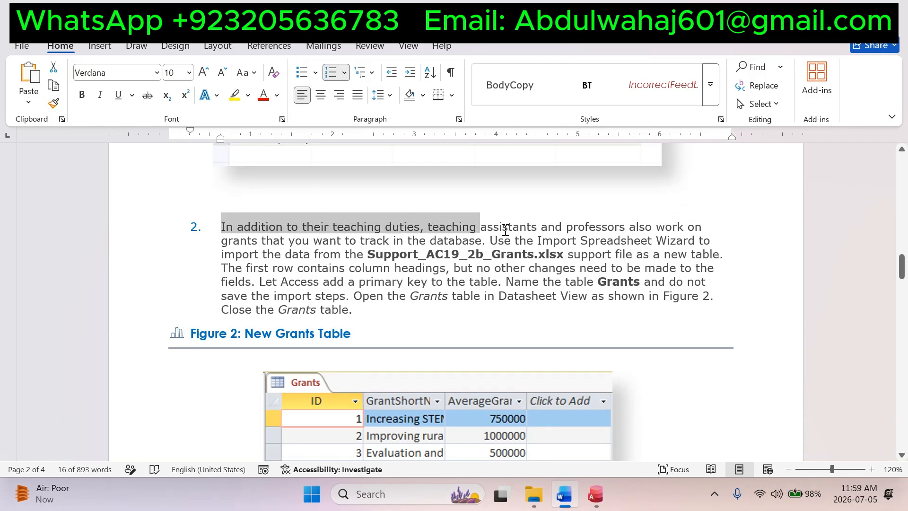
{"action": "left_click_drag", "start_coordinate": [505, 231], "coordinate": [719, 255]}
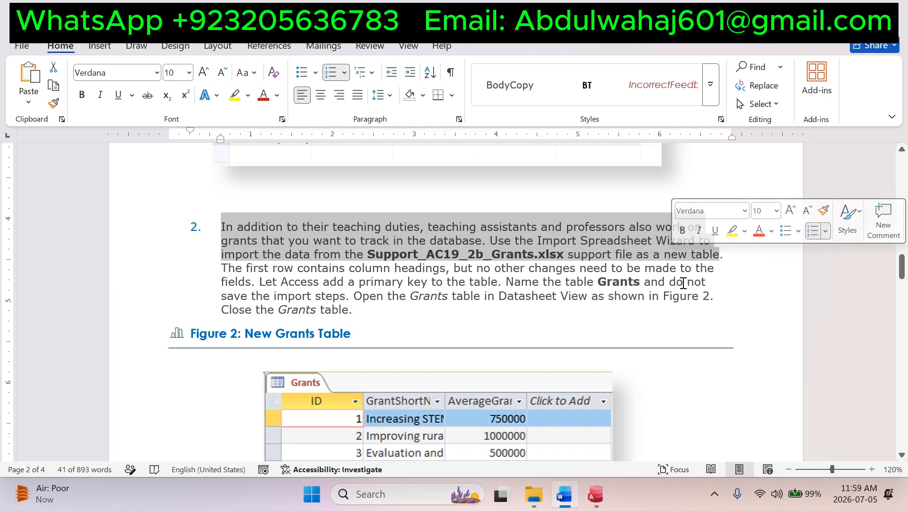
{"action": "left_click", "coordinate": [235, 95]}
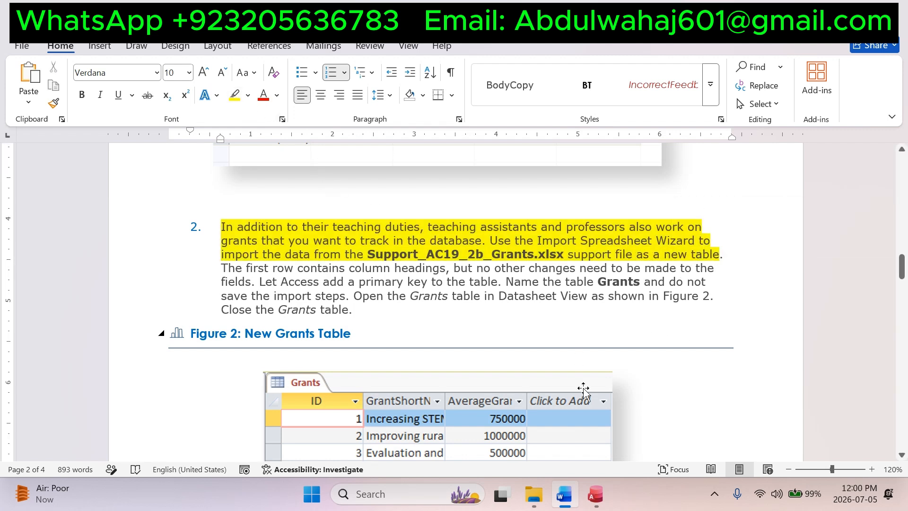
Minimize the Access and Word windows and locate the Support_AC19_2b_Grants workbook in the access 2 folder in File Explorer.
{"action": "left_click", "coordinate": [597, 500]}
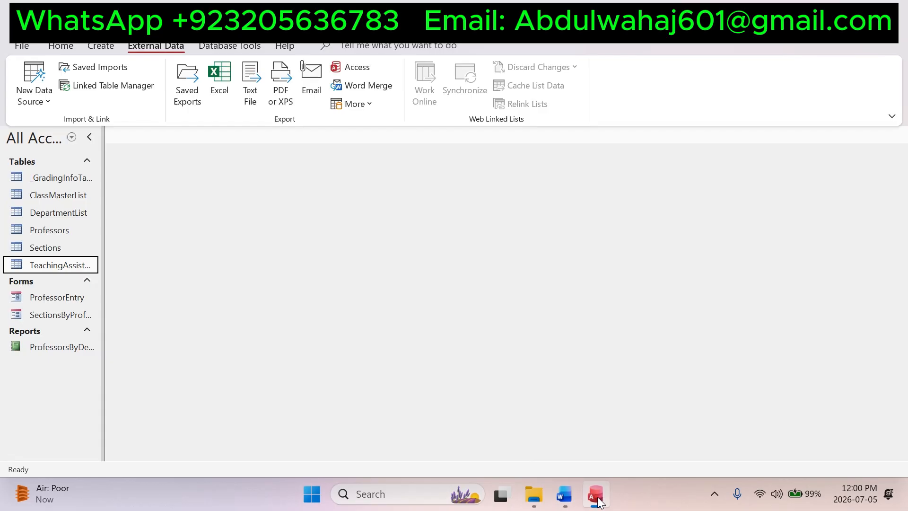
{"action": "left_click", "coordinate": [823, 12]}
{"action": "left_click", "coordinate": [824, 12]}
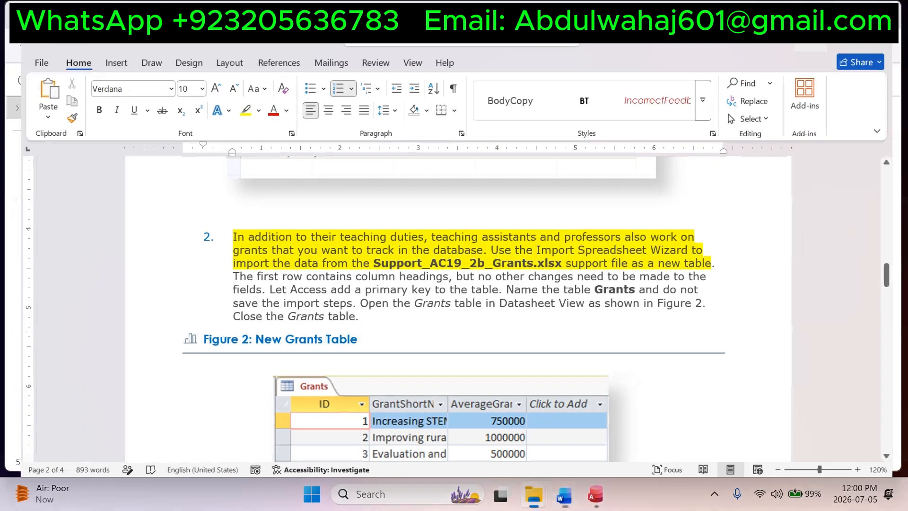
{"action": "left_click", "coordinate": [229, 197]}
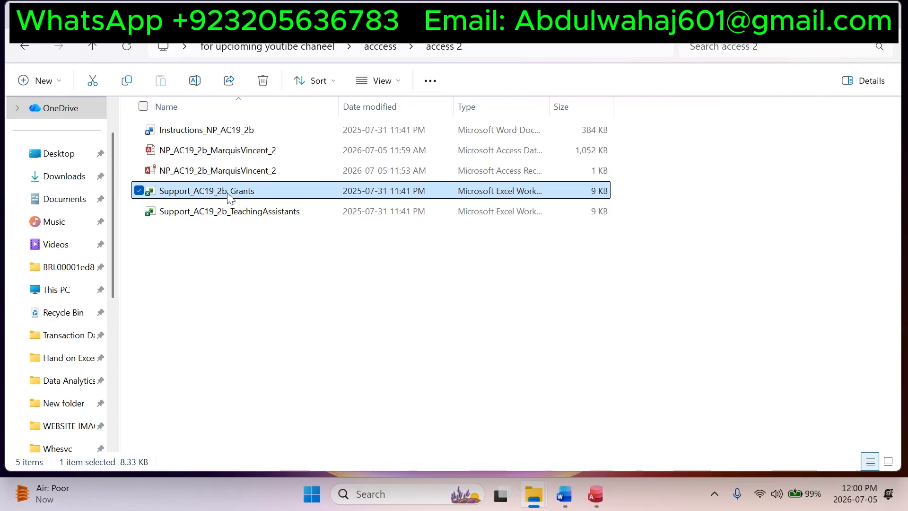
Switch to Access, start an import from an Excel file, and choose Support_AC19_2b_Grants as the source workbook.
{"action": "left_click", "coordinate": [595, 494]}
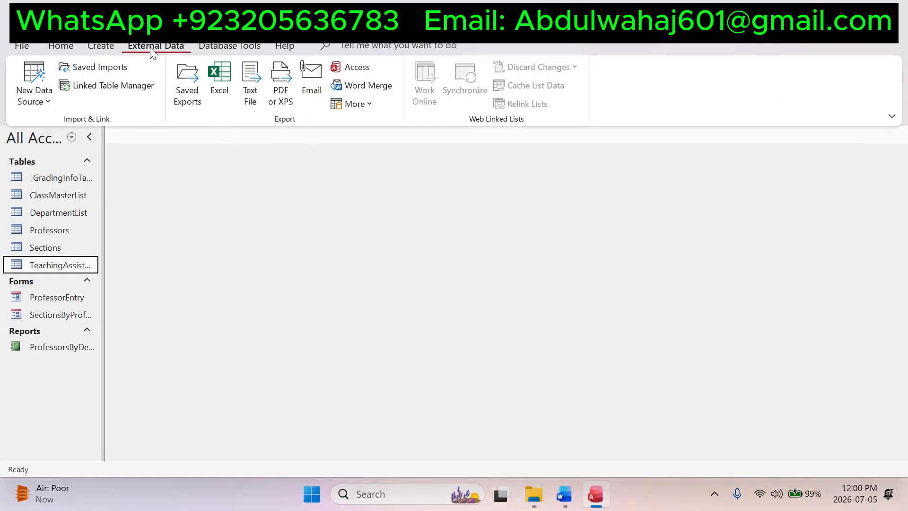
{"action": "left_click", "coordinate": [41, 105]}
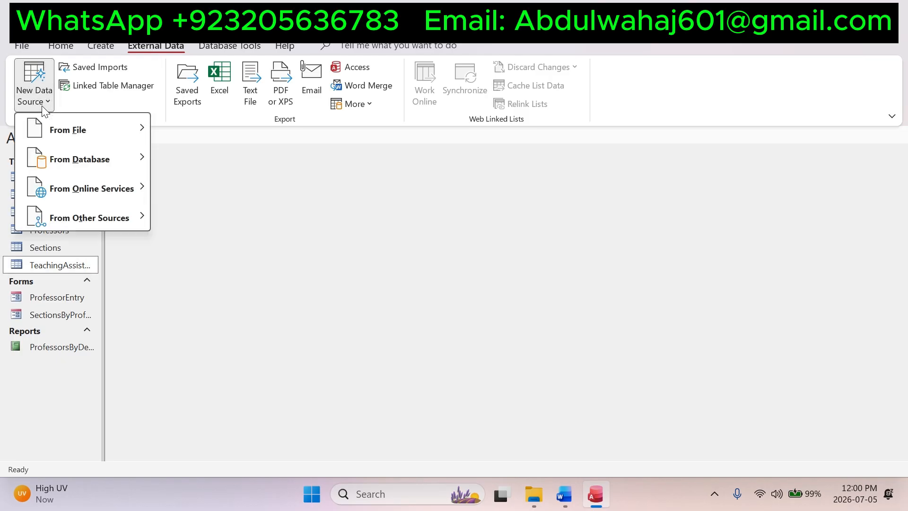
{"action": "mouse_move", "coordinate": [76, 130]}
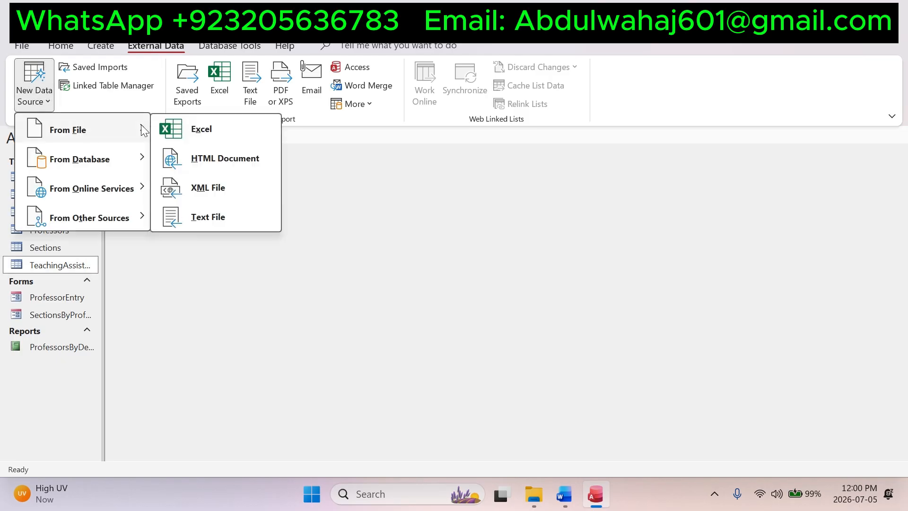
{"action": "left_click", "coordinate": [199, 130]}
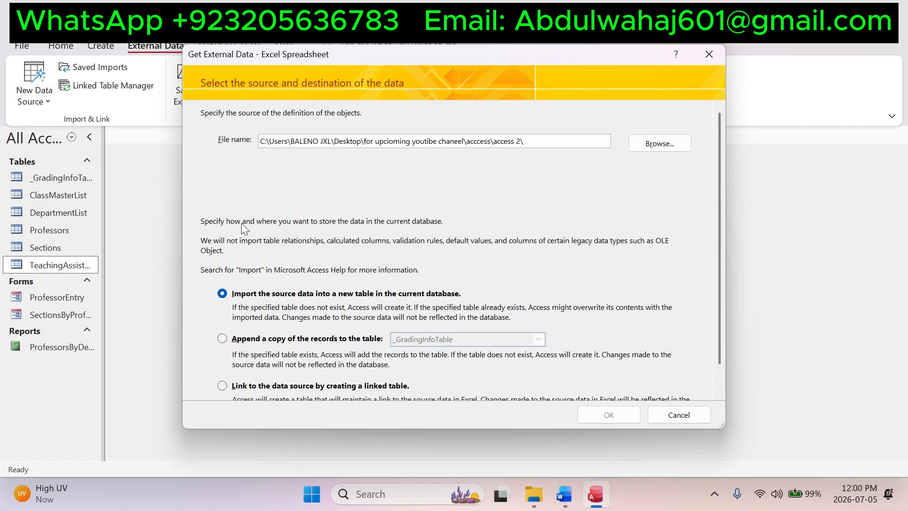
{"action": "left_click", "coordinate": [662, 143]}
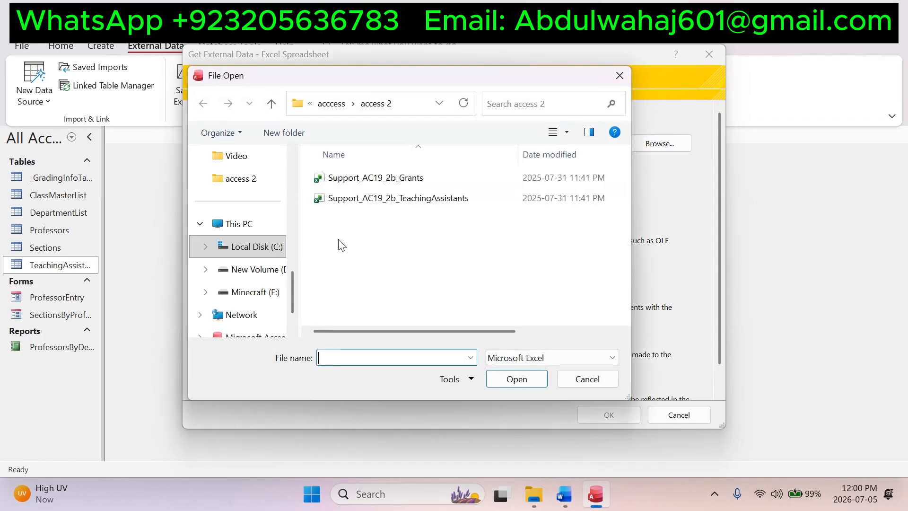
{"action": "left_click", "coordinate": [405, 183]}
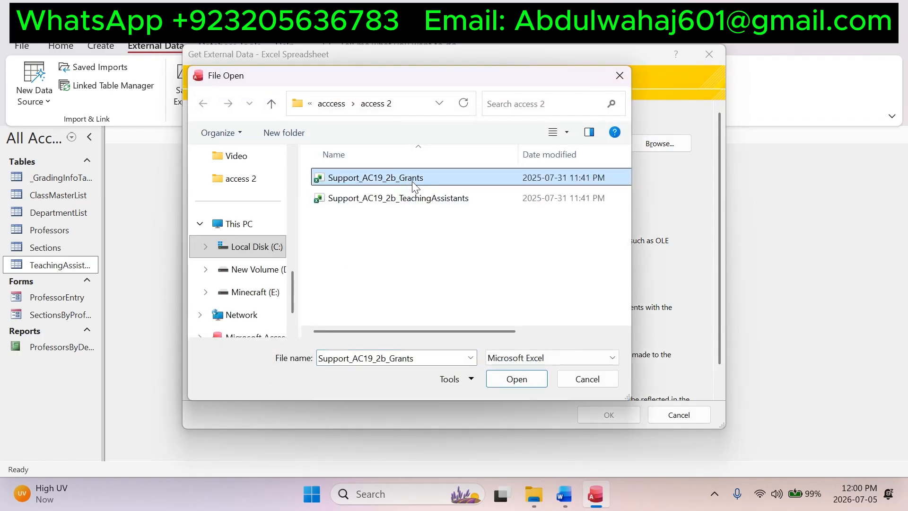
{"action": "left_click", "coordinate": [515, 380]}
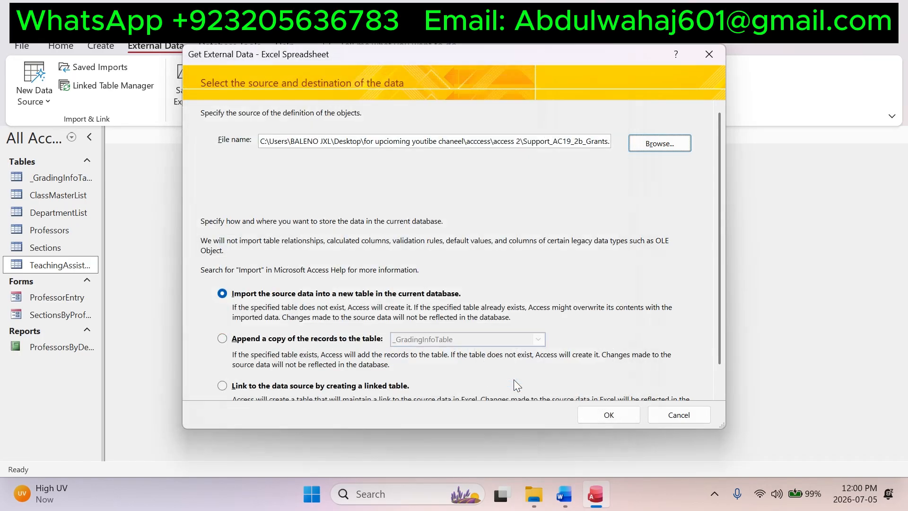
Recheck the new-table instruction in Word, then proceed in Access with importing the source data into a new table.
{"action": "left_click", "coordinate": [564, 494]}
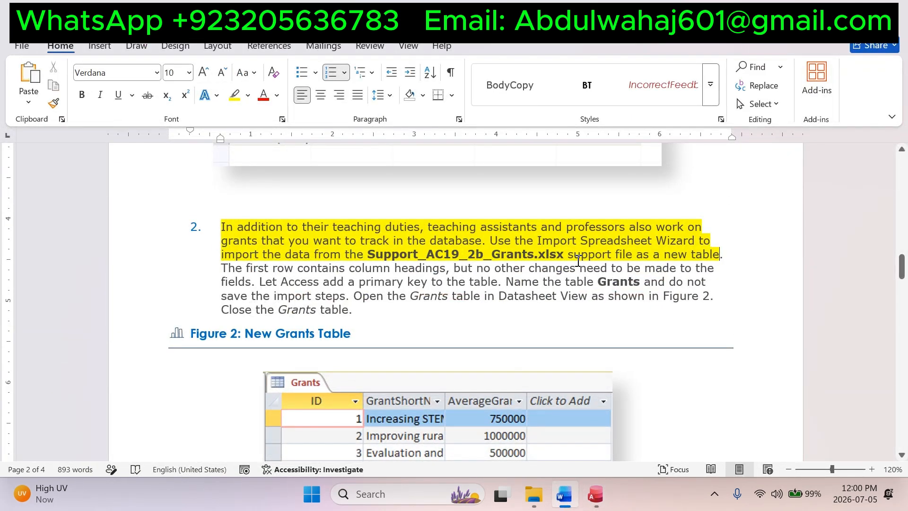
{"action": "left_click_drag", "start_coordinate": [573, 255], "coordinate": [721, 255]}
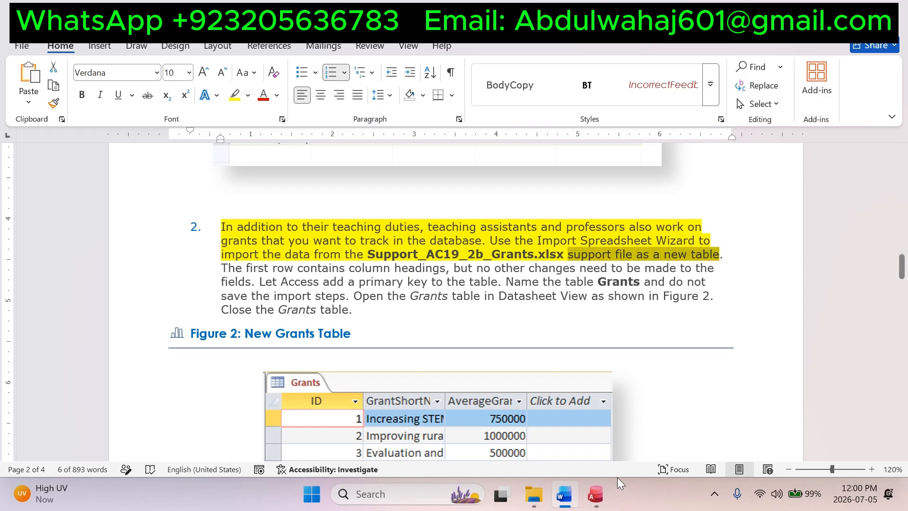
{"action": "left_click", "coordinate": [595, 494]}
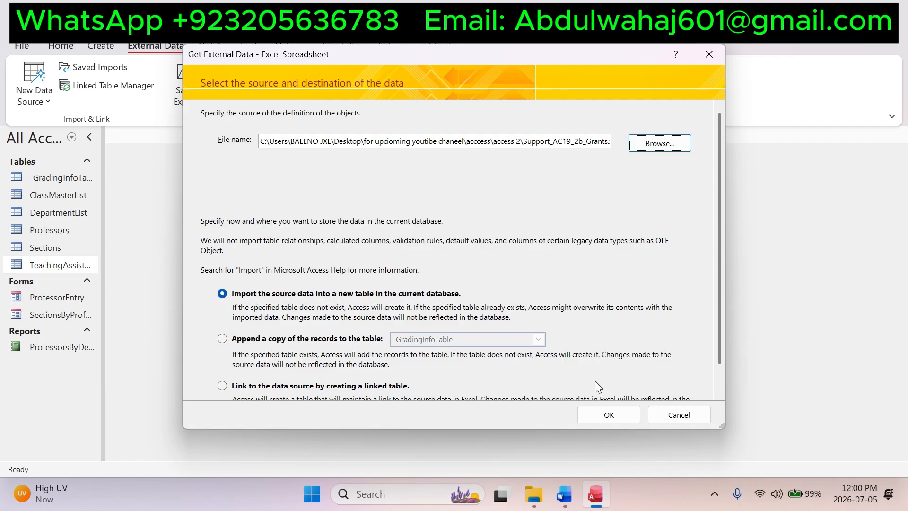
{"action": "left_click", "coordinate": [603, 413]}
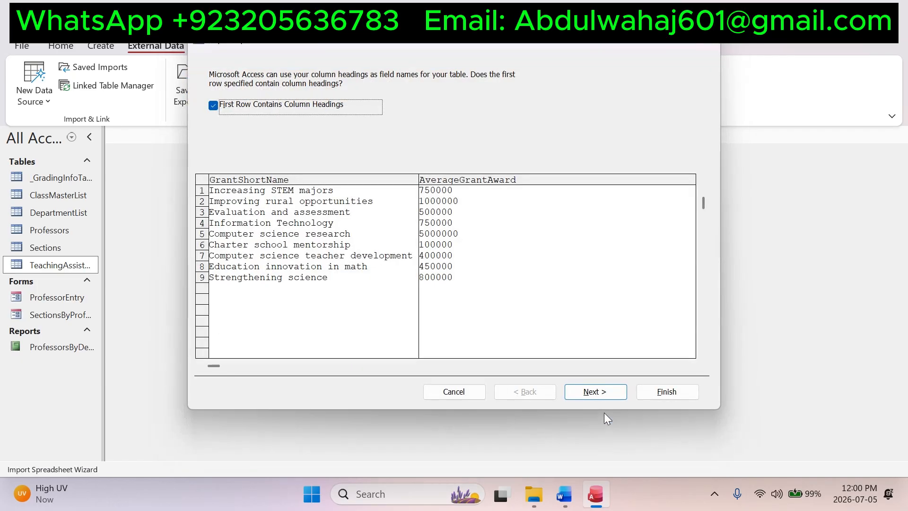
Recheck the column-heading instruction in Word, then keep First Row Contains Column Headings enabled in Access and continue past the field options unchanged.
{"action": "left_click", "coordinate": [564, 494]}
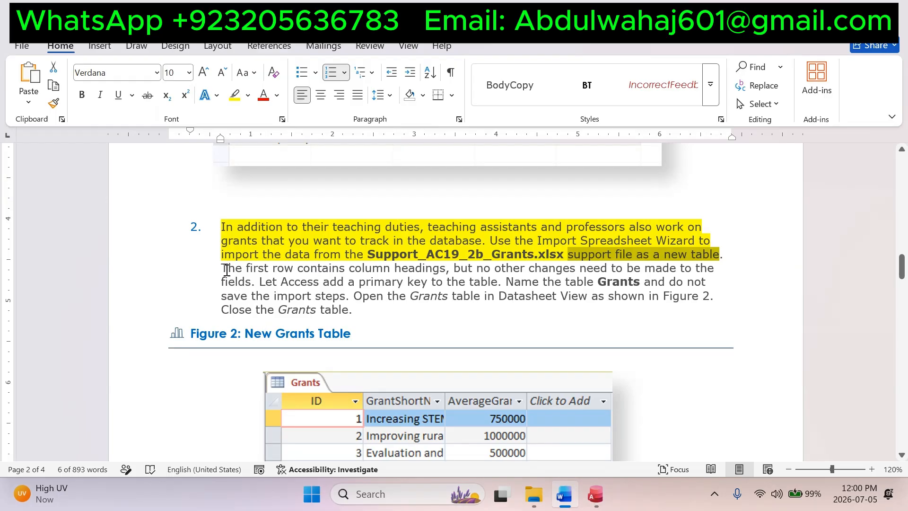
{"action": "left_click_drag", "start_coordinate": [222, 267], "coordinate": [251, 281]}
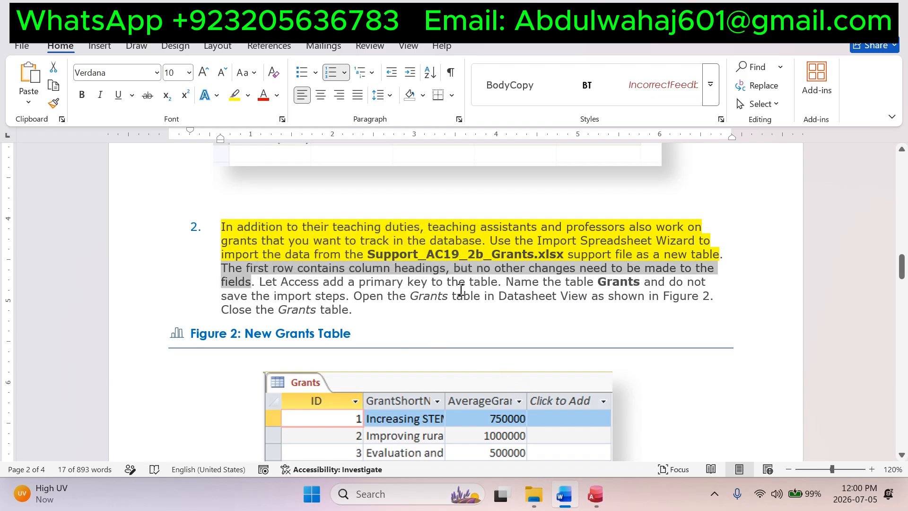
{"action": "left_click", "coordinate": [596, 494]}
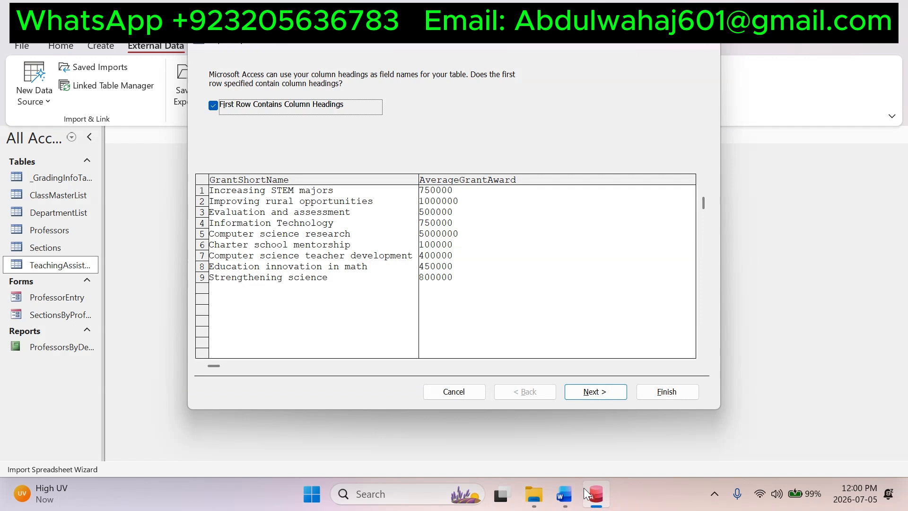
{"action": "left_click", "coordinate": [217, 107]}
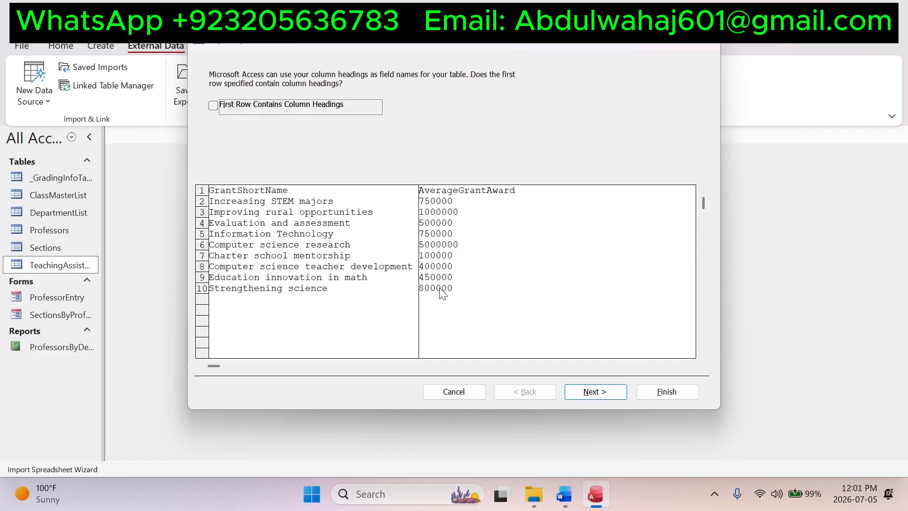
{"action": "left_click", "coordinate": [213, 105]}
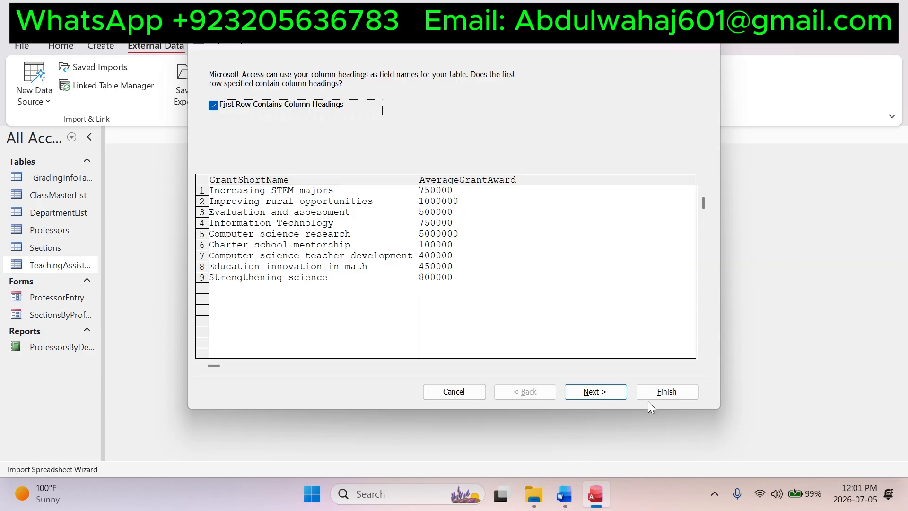
{"action": "left_click", "coordinate": [605, 396]}
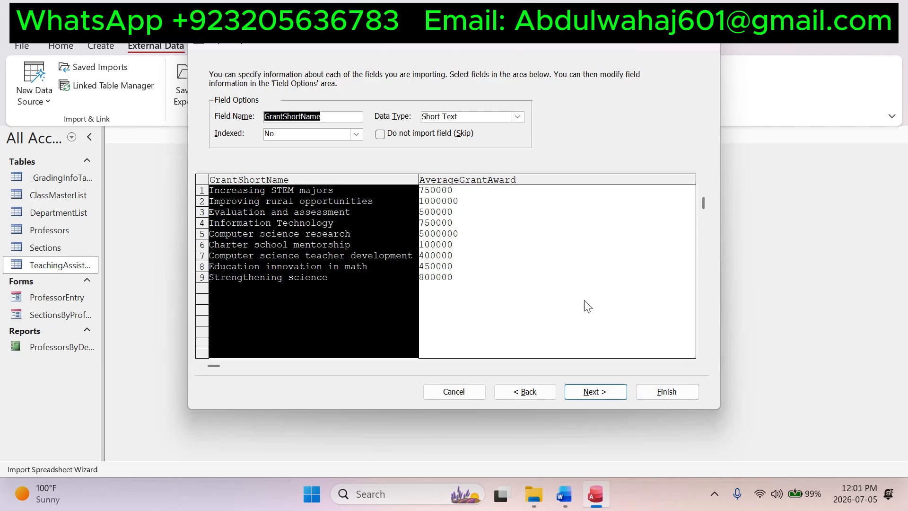
{"action": "left_click", "coordinate": [611, 392]}
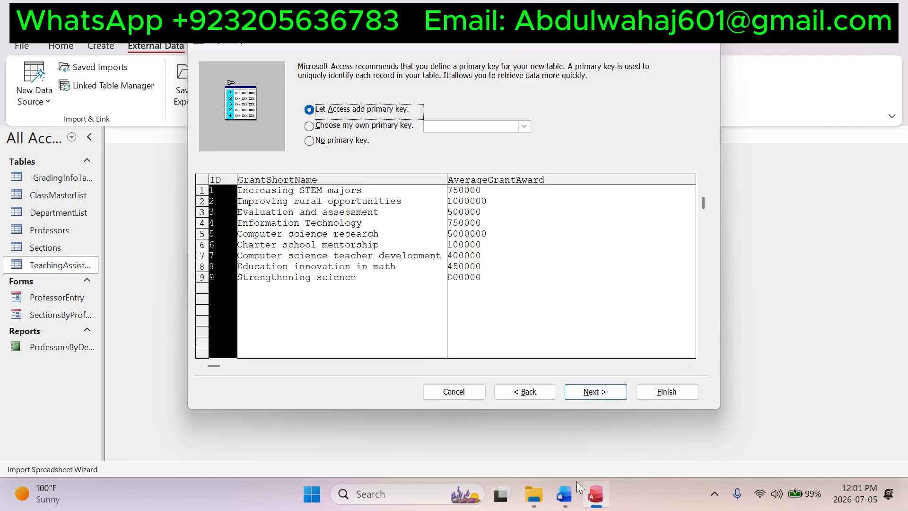
Switch to Word, review the primary-key instruction for the import, and copy the table name Grants from it.
{"action": "left_click", "coordinate": [565, 494]}
{"action": "left_click_drag", "start_coordinate": [267, 287], "coordinate": [509, 284]}
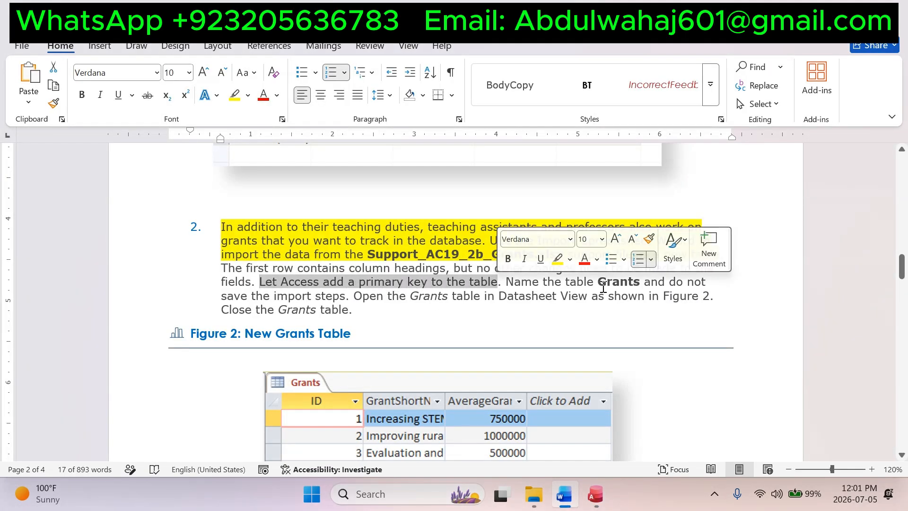
{"action": "double_click", "coordinate": [619, 284]}
{"action": "right_click", "coordinate": [619, 284]}
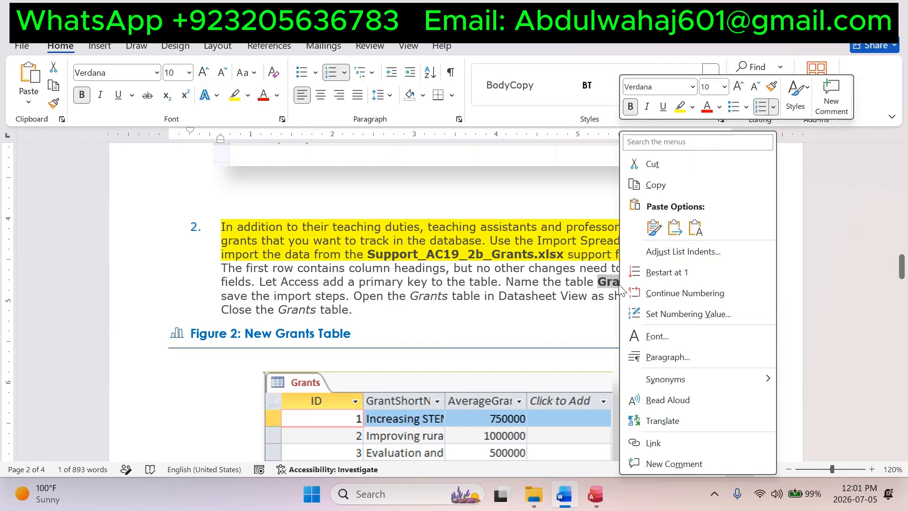
{"action": "left_click", "coordinate": [659, 188]}
Switch to Access, let Access add the primary key, name the new table Grants, and finish the import.
{"action": "left_click", "coordinate": [595, 494]}
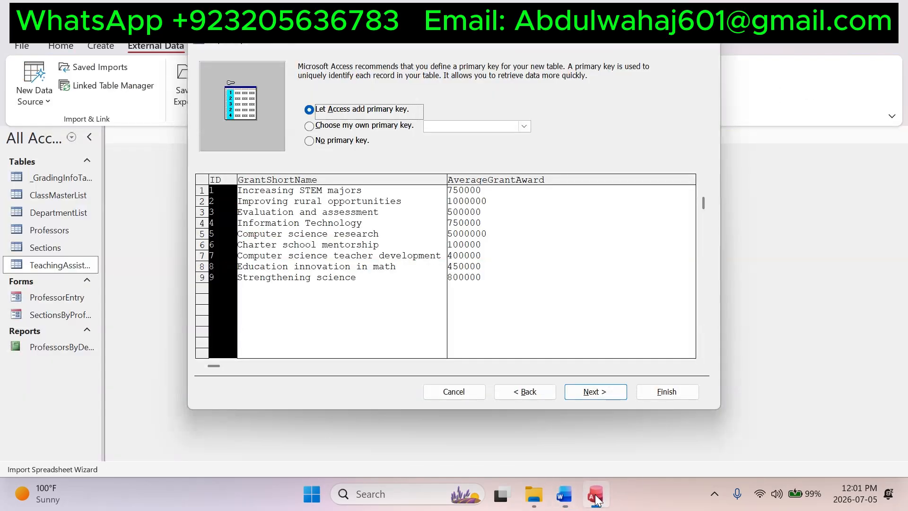
{"action": "left_click", "coordinate": [598, 392]}
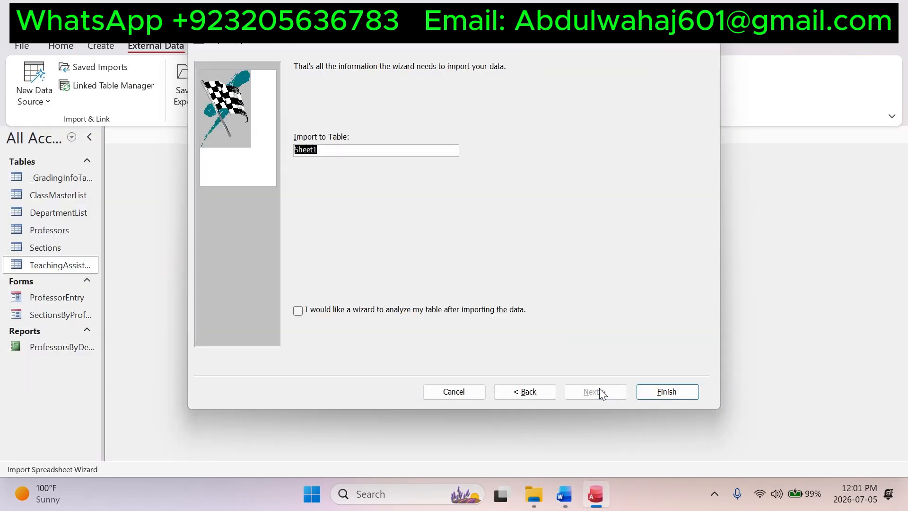
{"action": "key", "text": "ctrl+v"}
{"action": "left_click", "coordinate": [661, 393]}
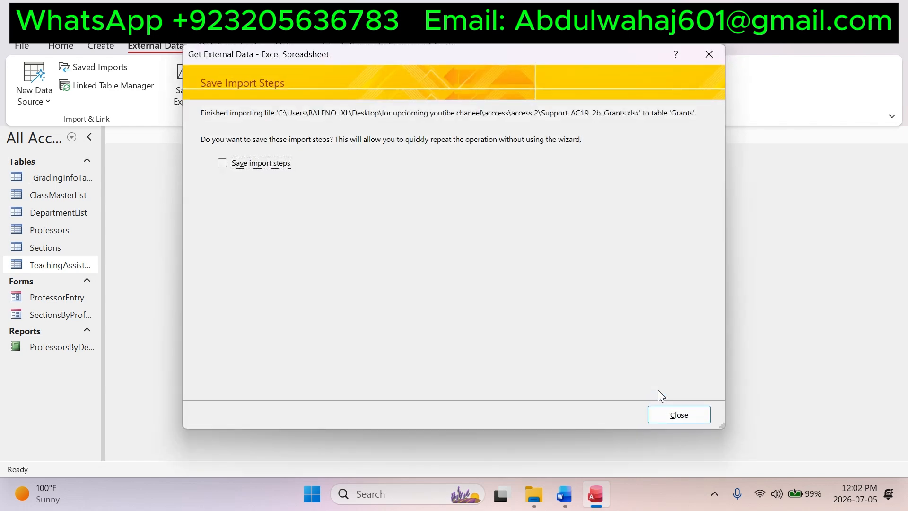
Recheck the import-steps instruction in Word, then close the import in Access without saving the import steps.
{"action": "left_click", "coordinate": [565, 494]}
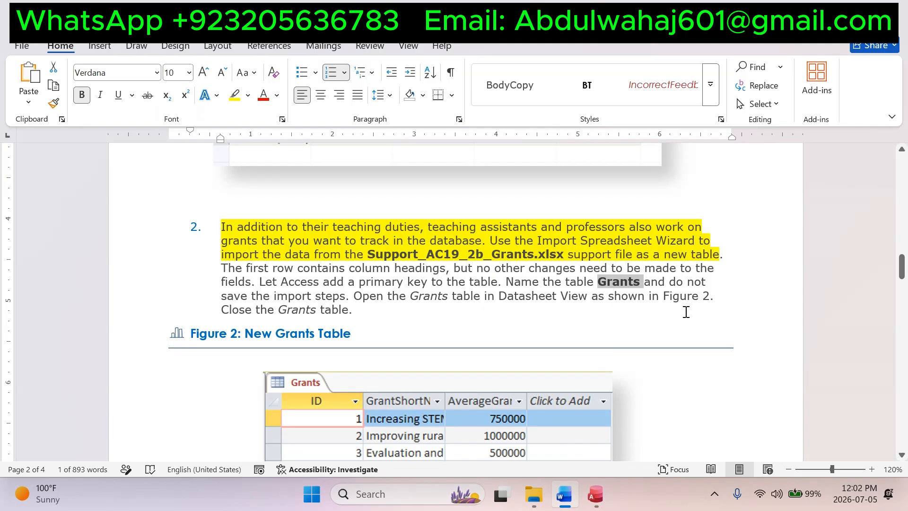
{"action": "left_click", "coordinate": [595, 494]}
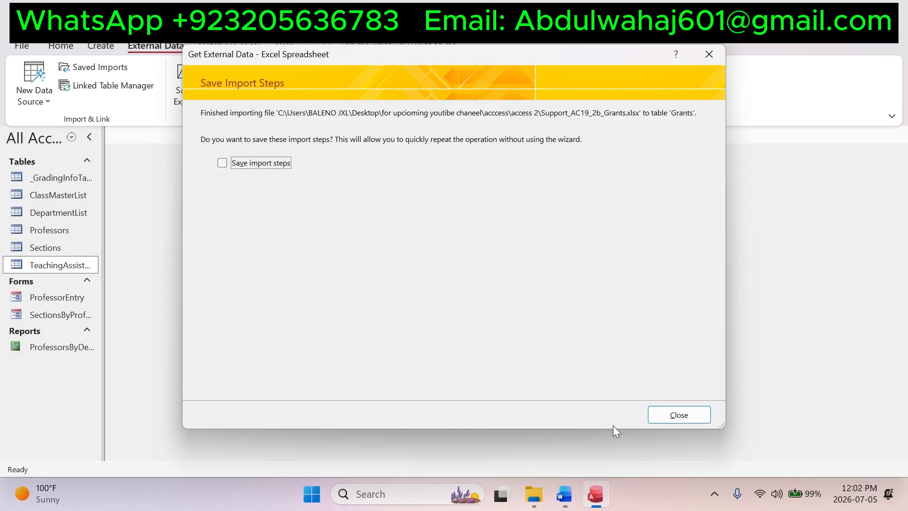
{"action": "left_click", "coordinate": [679, 414]}
Open the Grants table in Datasheet View and compare its records with Figure 2 in Word.
{"action": "right_click", "coordinate": [41, 230]}
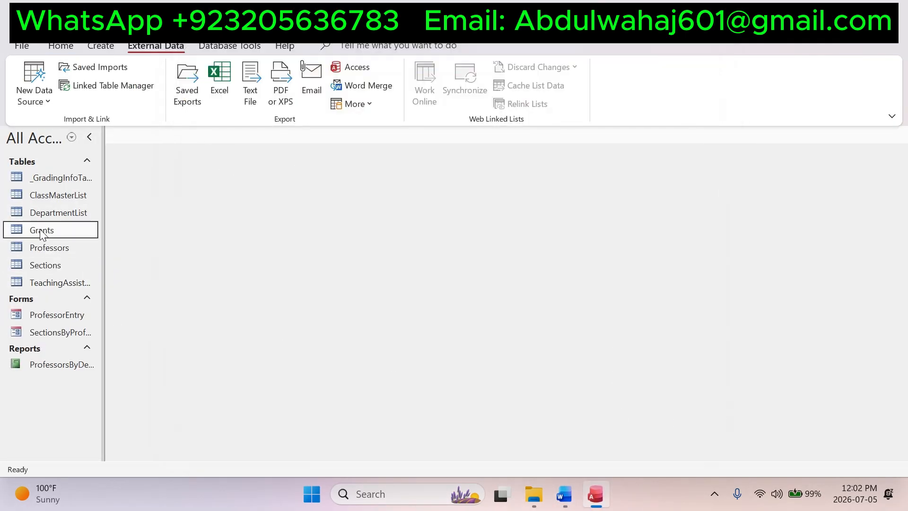
{"action": "left_click", "coordinate": [72, 168]}
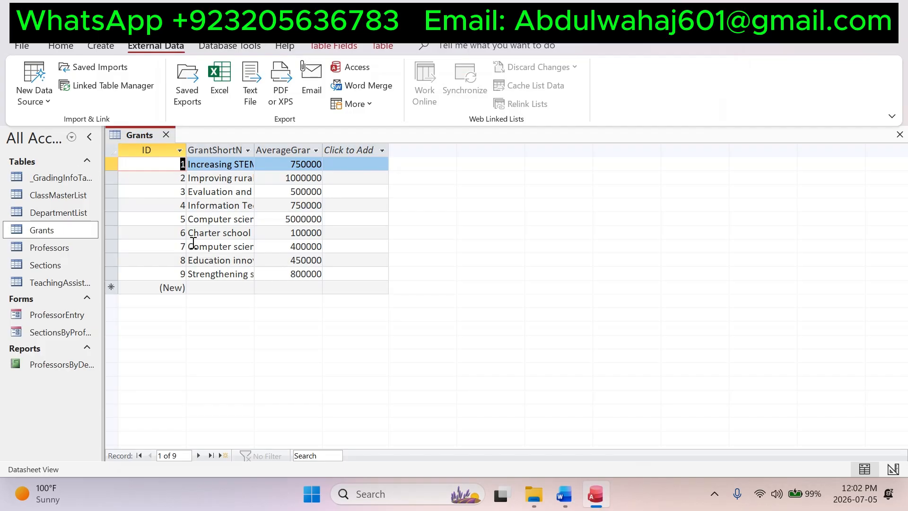
{"action": "left_click", "coordinate": [240, 273]}
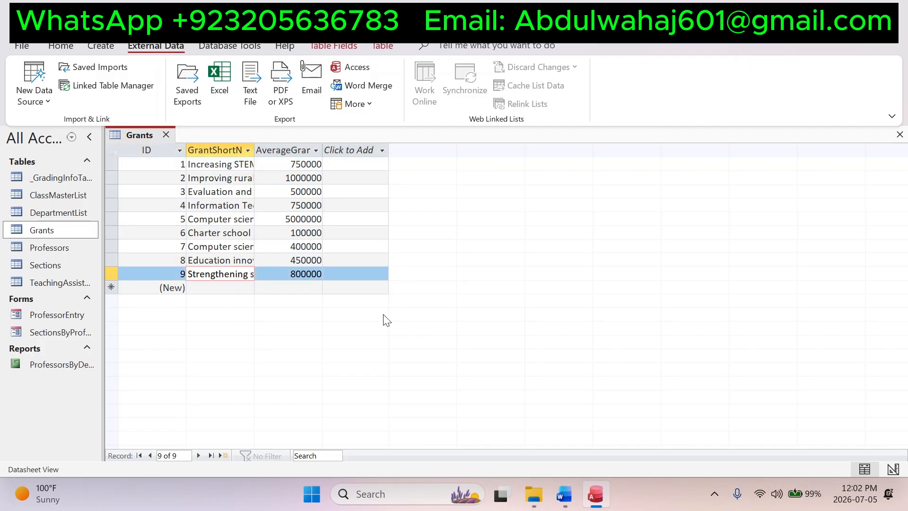
{"action": "left_click", "coordinate": [564, 495]}
{"action": "scroll", "coordinate": [534, 367], "scroll_direction": "down", "scroll_amount": 1}
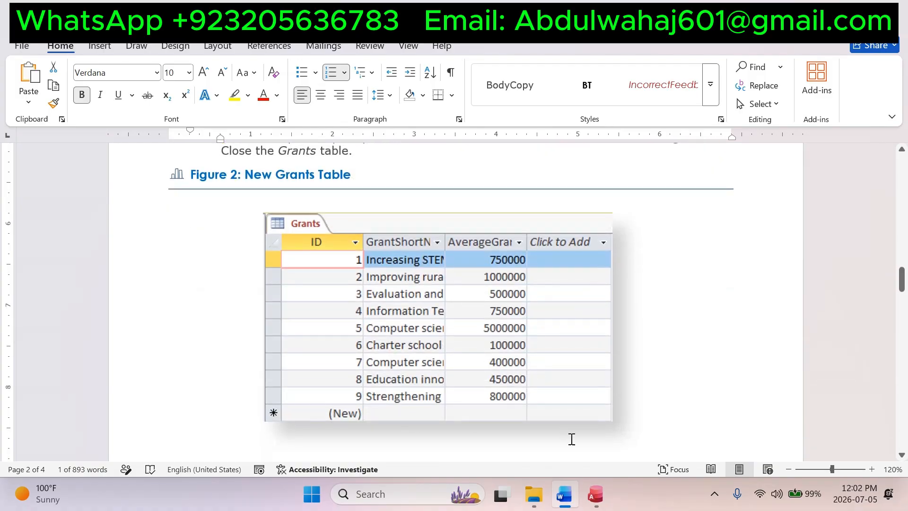
Recheck the end of instruction 2 in Word, then close the Grants table in Access.
{"action": "left_click", "coordinate": [595, 495]}
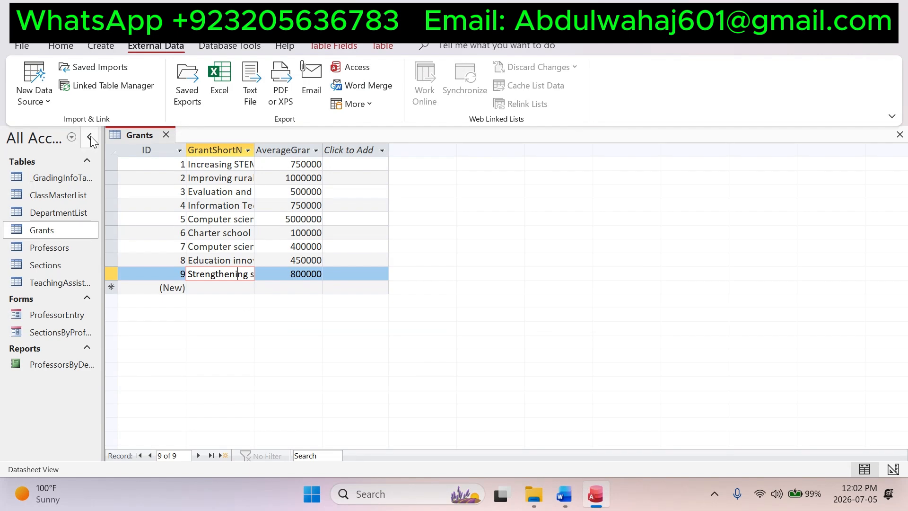
{"action": "right_click", "coordinate": [131, 135]}
{"action": "key", "text": "Escape"}
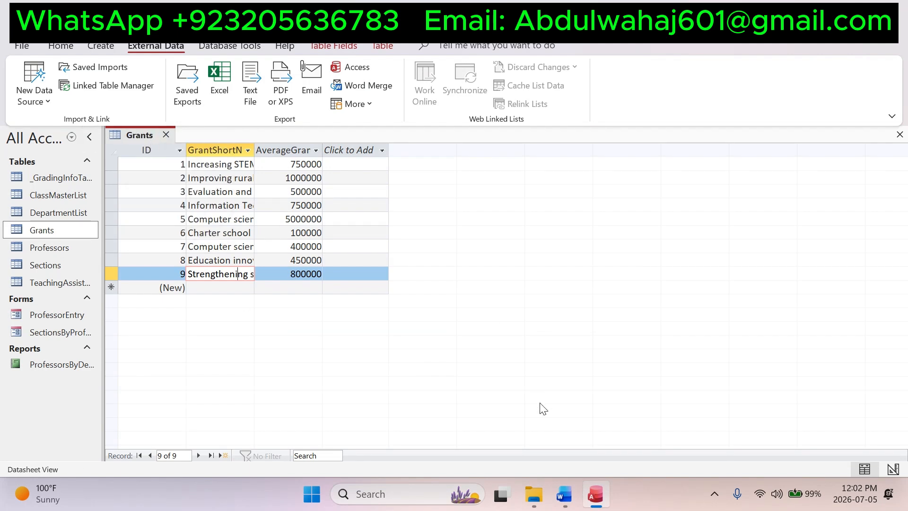
{"action": "left_click", "coordinate": [564, 495]}
{"action": "scroll", "coordinate": [489, 342], "scroll_direction": "down", "scroll_amount": 2}
{"action": "scroll", "coordinate": [488, 344], "scroll_direction": "up", "scroll_amount": 3}
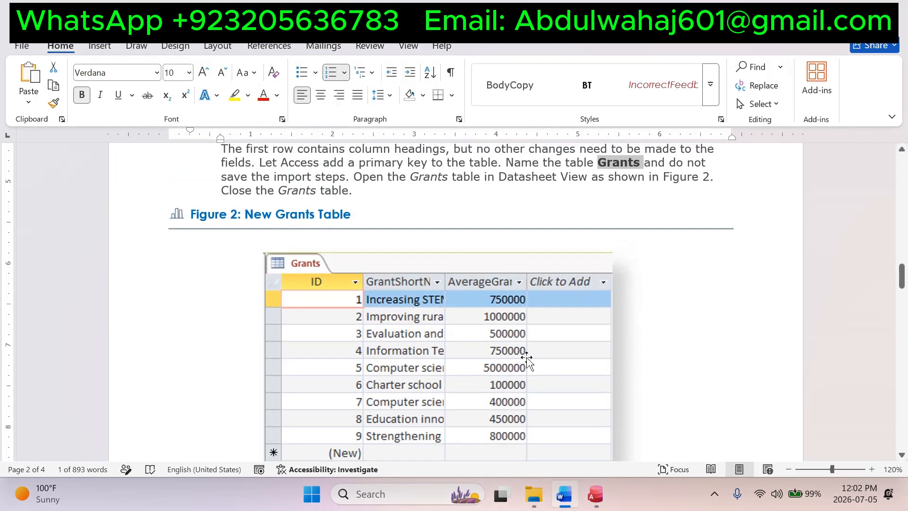
{"action": "left_click", "coordinate": [596, 495]}
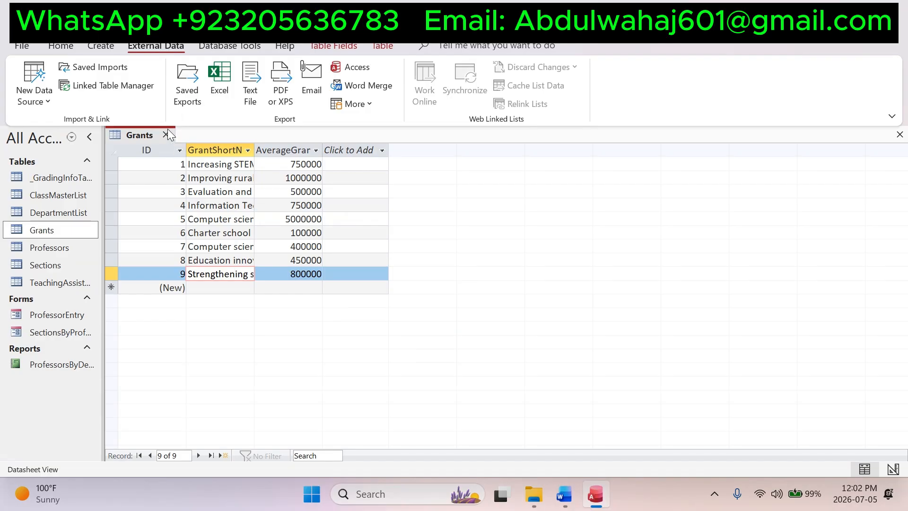
{"action": "left_click", "coordinate": [165, 134]}
Switch to Word and highlight the remaining text of instruction 2 in yellow.
{"action": "left_click", "coordinate": [564, 494]}
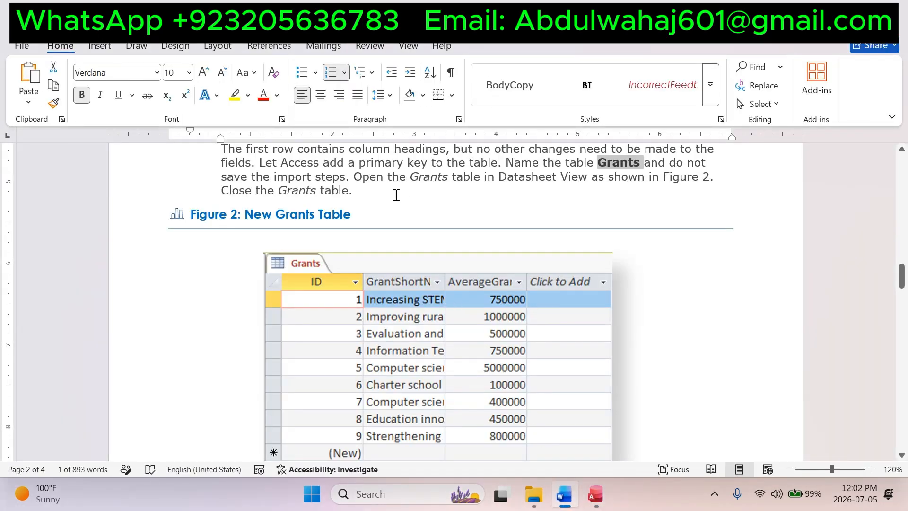
{"action": "left_click_drag", "start_coordinate": [397, 195], "coordinate": [211, 162]}
{"action": "left_click", "coordinate": [235, 96]}
Select the opening sentence of instruction 3 in Word, then switch to Access and open the Professors table in Design View.
{"action": "scroll", "coordinate": [395, 315], "scroll_direction": "down", "scroll_amount": 1}
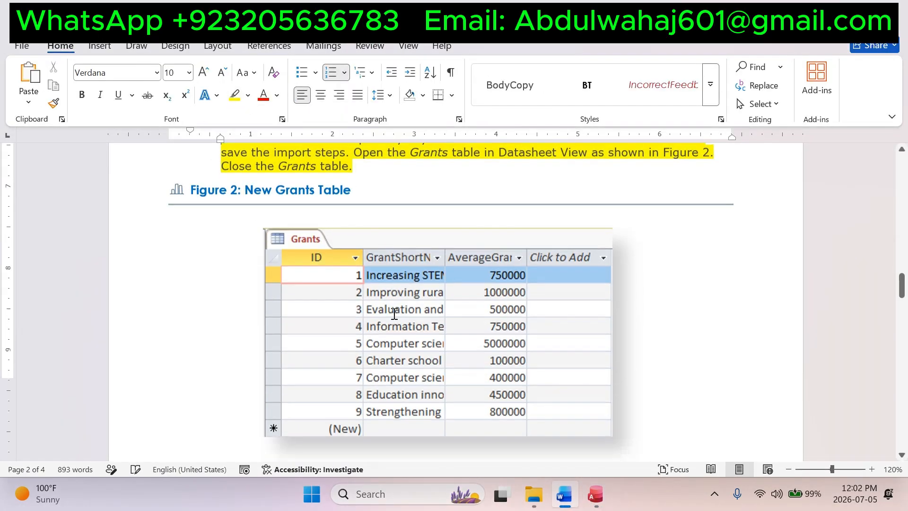
{"action": "scroll", "coordinate": [394, 315], "scroll_direction": "down", "scroll_amount": 6}
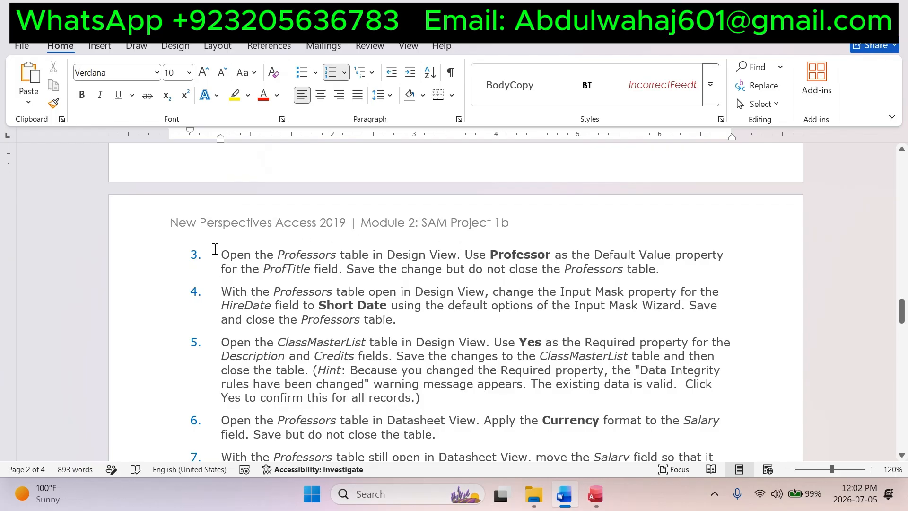
{"action": "left_click_drag", "start_coordinate": [225, 254], "coordinate": [457, 255]}
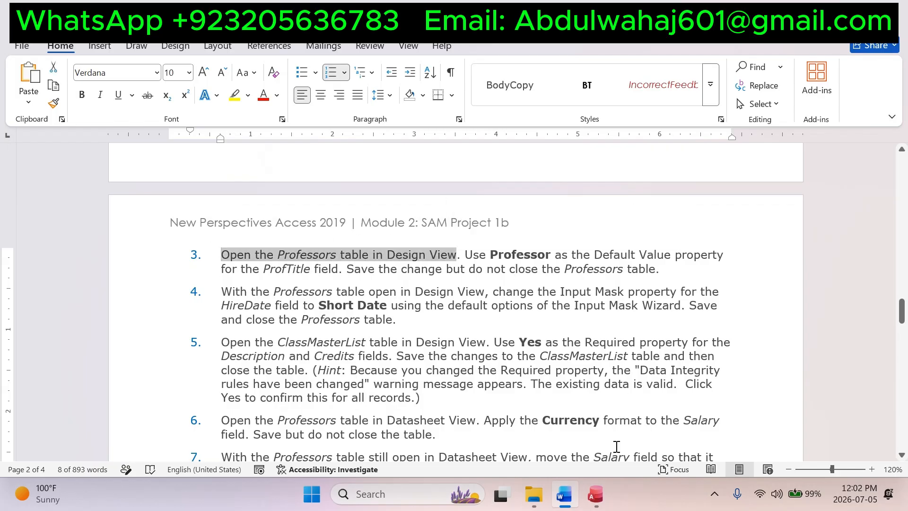
{"action": "left_click", "coordinate": [596, 495]}
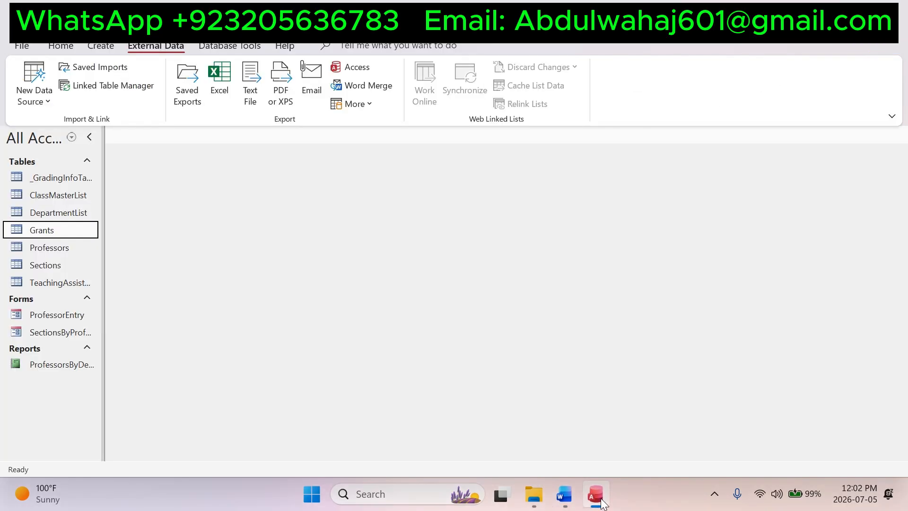
{"action": "left_click", "coordinate": [64, 250]}
{"action": "right_click", "coordinate": [64, 249]}
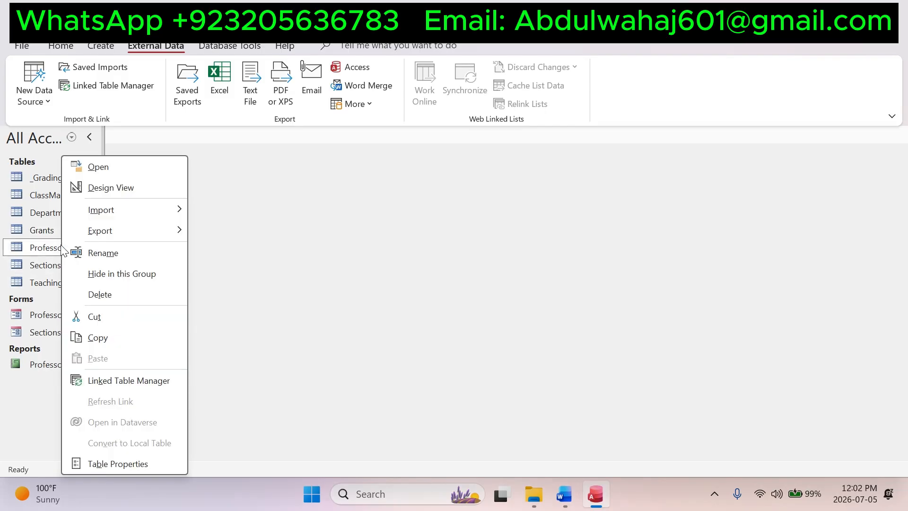
{"action": "left_click", "coordinate": [90, 190]}
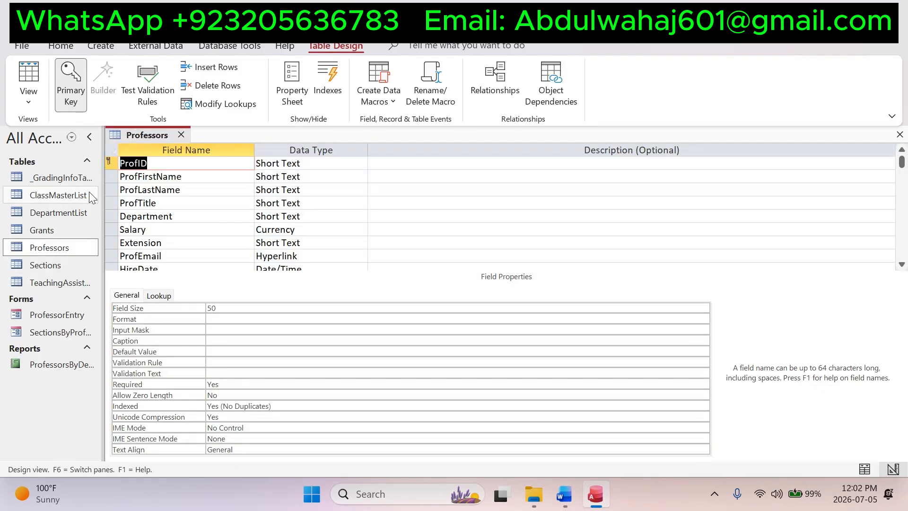
Switch to Word, highlight the opening sentence of instruction 3 in yellow, and select the default value word Professor.
{"action": "left_click", "coordinate": [564, 495]}
{"action": "left_click", "coordinate": [235, 95]}
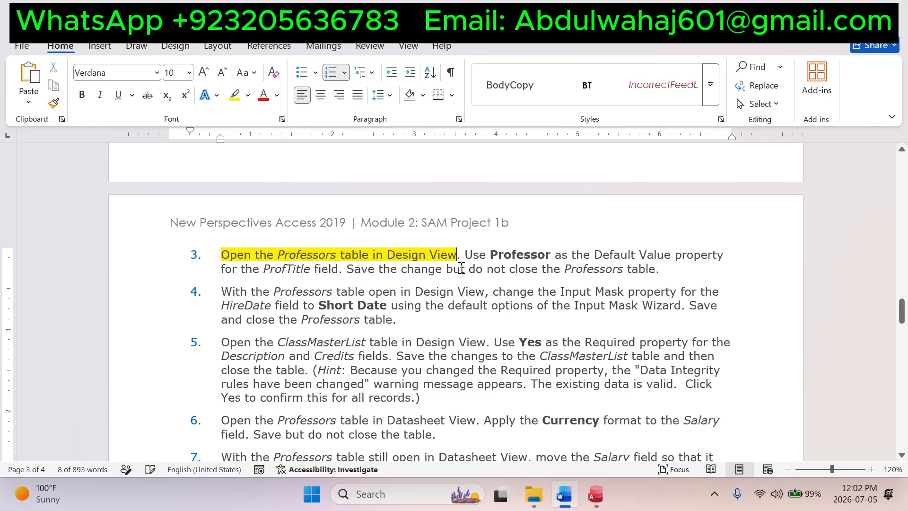
{"action": "left_click", "coordinate": [506, 255]}
{"action": "double_click", "coordinate": [515, 255]}
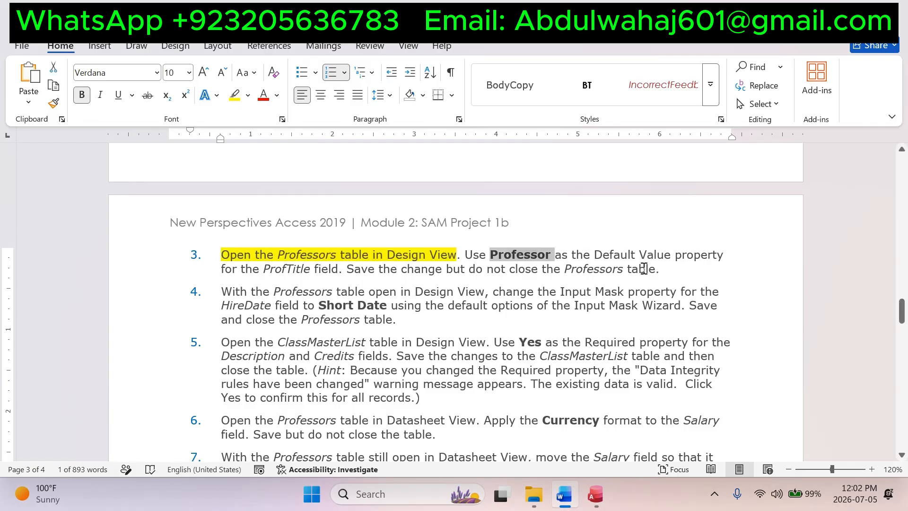
Switch to Access and set the ProfTitle field's Default Value to Professor, rechecking instruction 3 in Word along the way.
{"action": "left_click", "coordinate": [595, 495]}
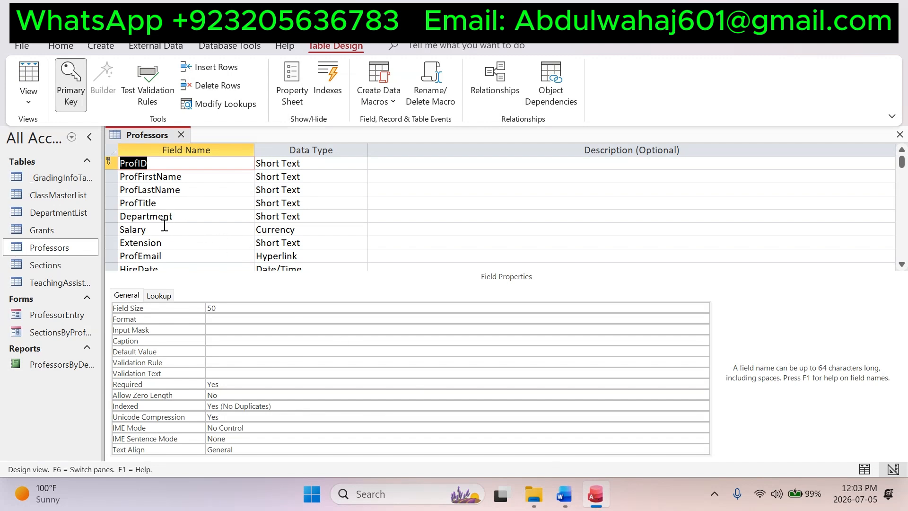
{"action": "scroll", "coordinate": [164, 226], "scroll_direction": "down", "scroll_amount": 1}
{"action": "scroll", "coordinate": [164, 226], "scroll_direction": "up", "scroll_amount": 1}
{"action": "left_click", "coordinate": [163, 201]}
{"action": "left_click", "coordinate": [110, 203]}
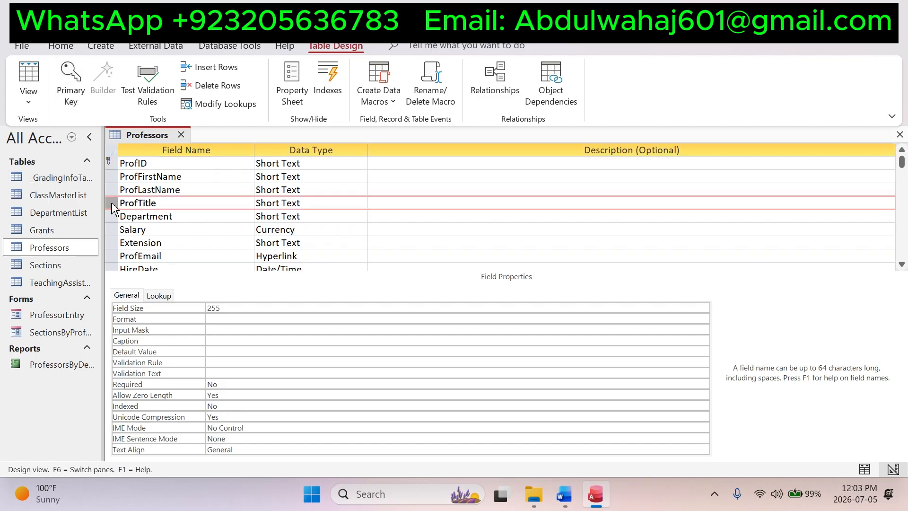
{"action": "left_click", "coordinate": [564, 494]}
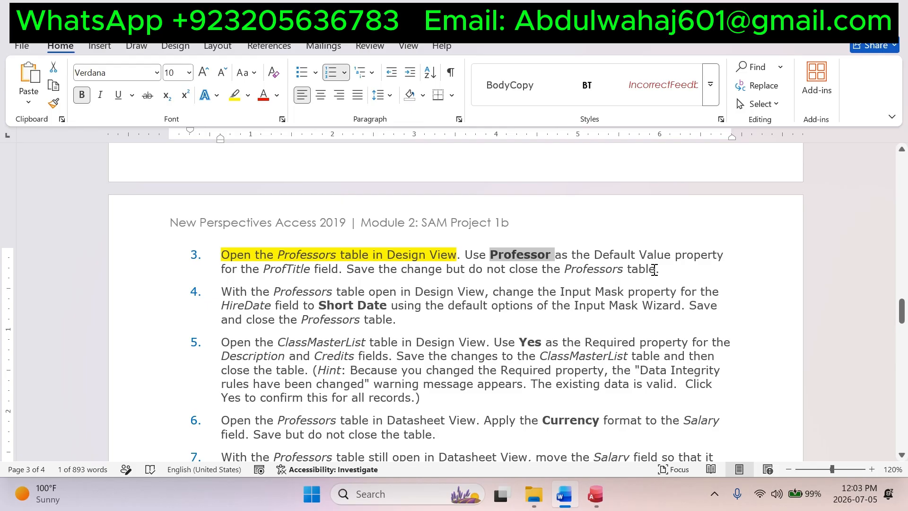
{"action": "key", "text": "alt+Tab"}
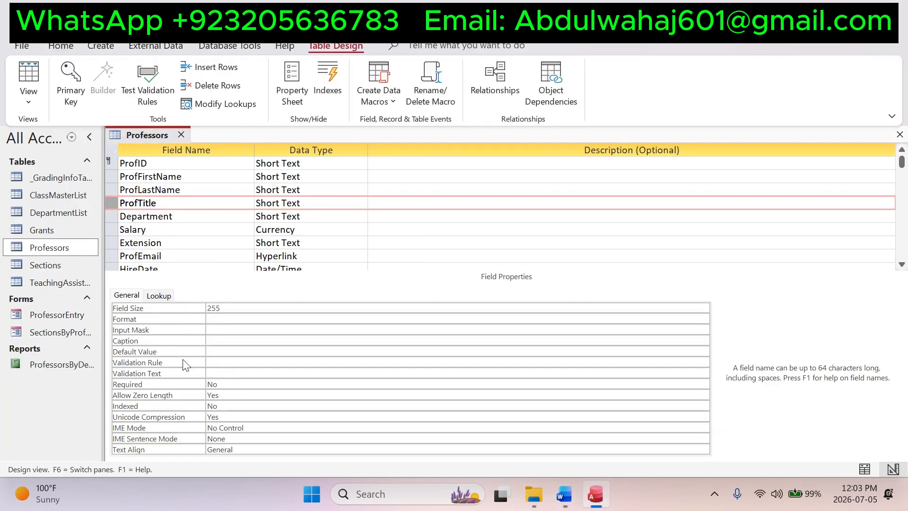
{"action": "left_click", "coordinate": [214, 352]}
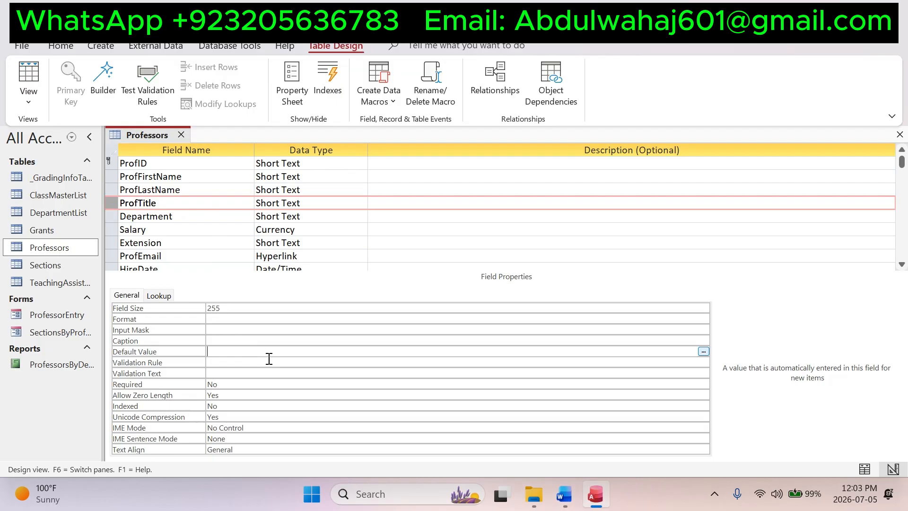
{"action": "type", "text": "Professor"}
{"action": "left_click", "coordinate": [297, 360]}
Recheck the save instruction in Word, then save the Professors table design in Access without closing it.
{"action": "key", "text": "alt+Tab"}
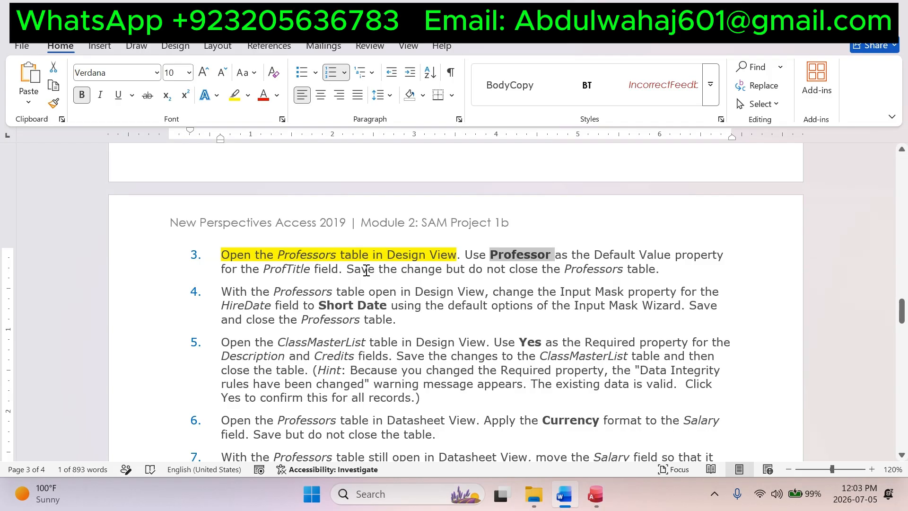
{"action": "key", "text": "alt+Tab"}
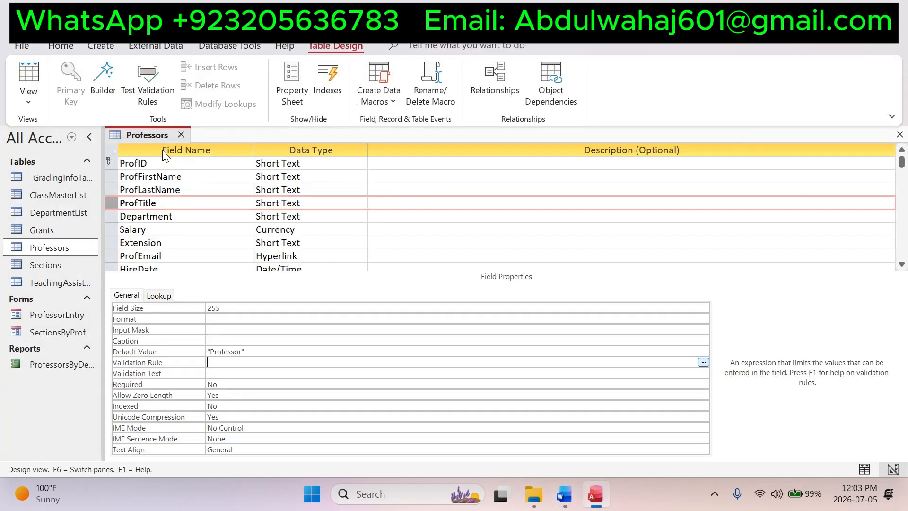
{"action": "right_click", "coordinate": [143, 131]}
{"action": "left_click", "coordinate": [163, 140]}
Switch to Word and highlight the whole of instruction 3 in yellow.
{"action": "key", "text": "alt+Tab"}
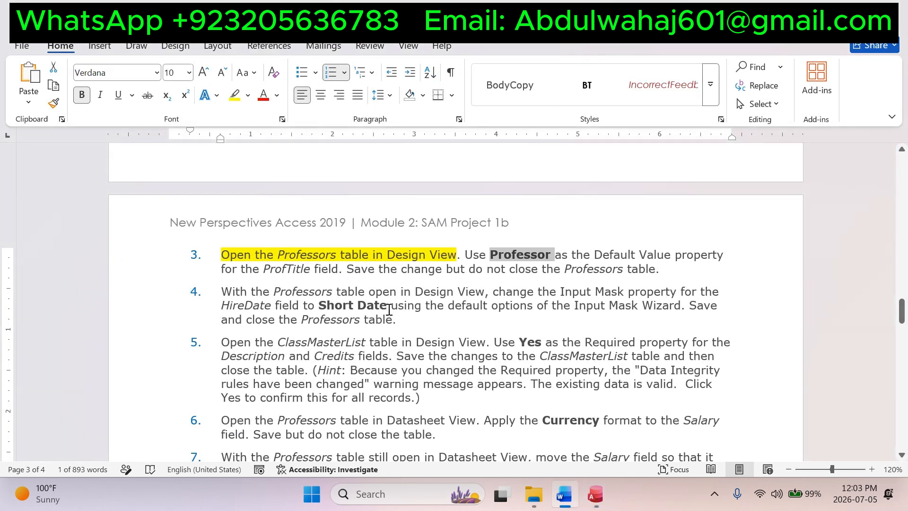
{"action": "triple_click", "coordinate": [524, 262]}
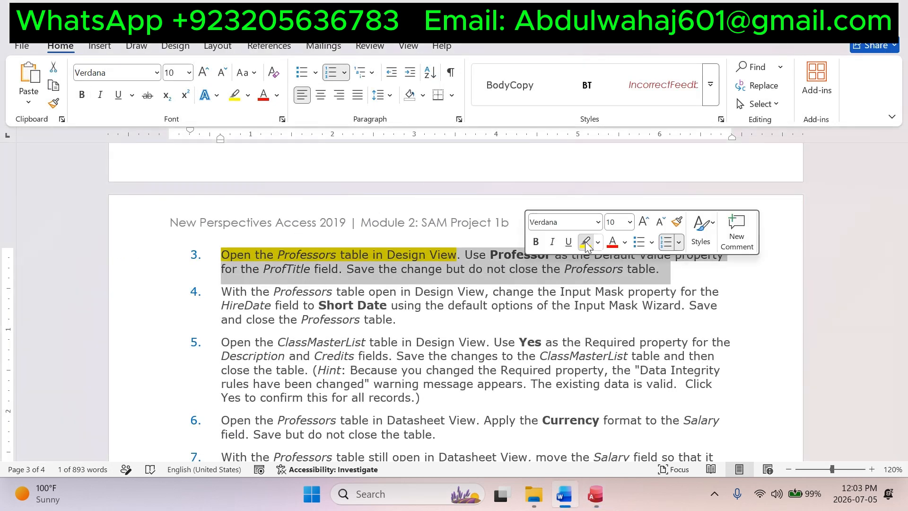
{"action": "left_click", "coordinate": [586, 242]}
Select the sentence of instruction 4 about the HireDate input mask, up to Input Mask Wizard.
{"action": "left_click", "coordinate": [222, 292]}
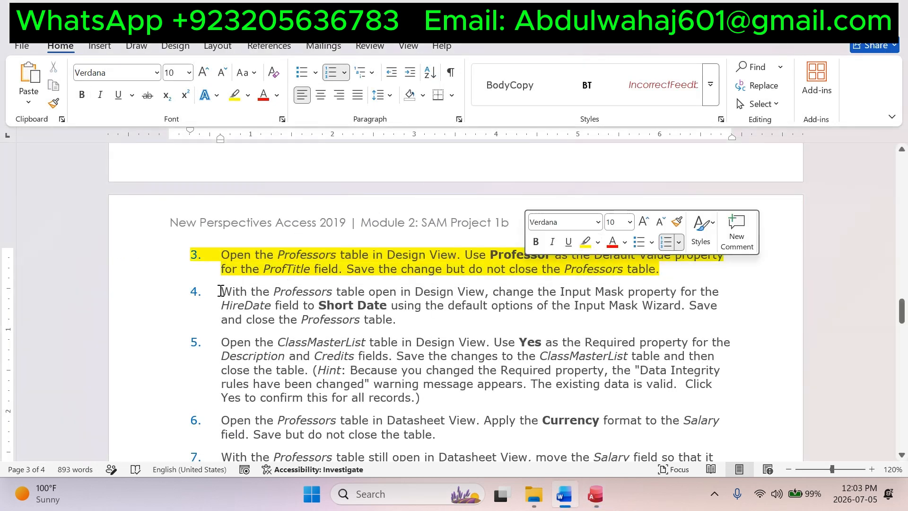
{"action": "left_click_drag", "start_coordinate": [222, 292], "coordinate": [667, 311]}
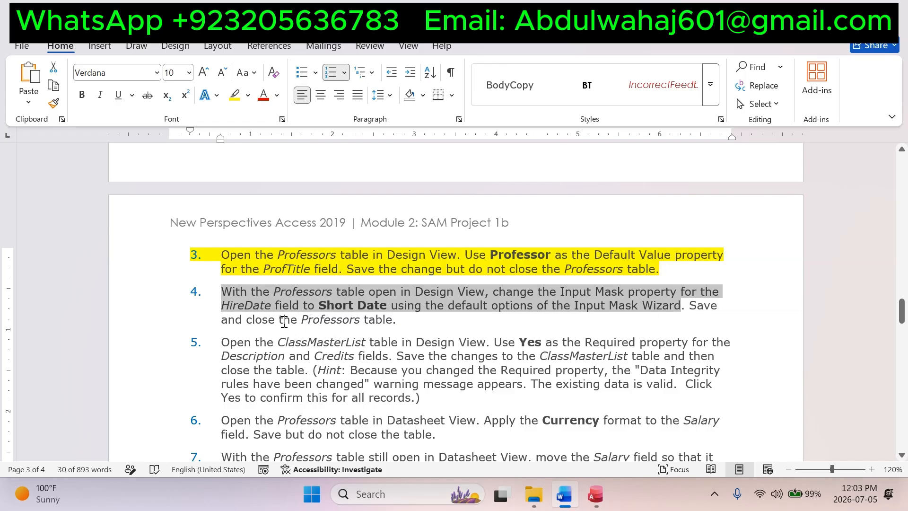
{"action": "left_click", "coordinate": [588, 357]}
Switch to Access and set the HireDate field's Input Mask to Short Date using the default options of the Input Mask Wizard.
{"action": "key", "text": "alt+Tab"}
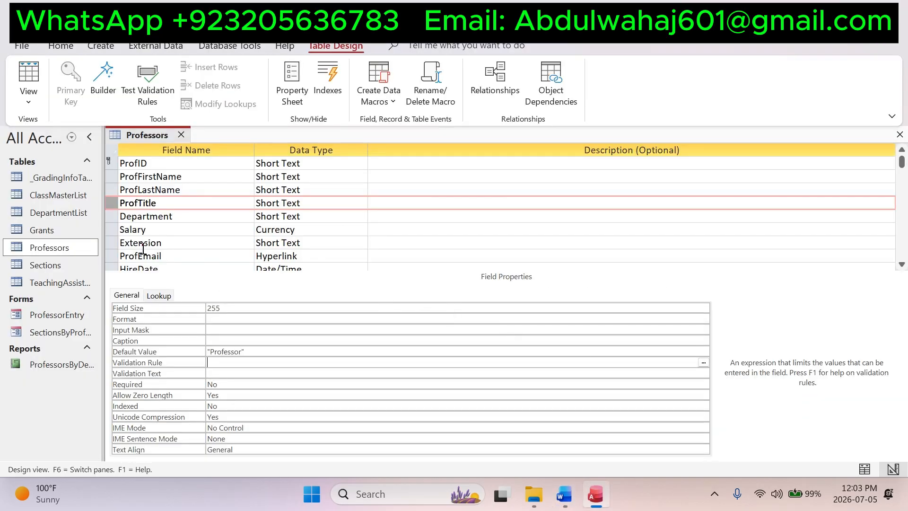
{"action": "scroll", "coordinate": [147, 217], "scroll_direction": "down", "scroll_amount": 1}
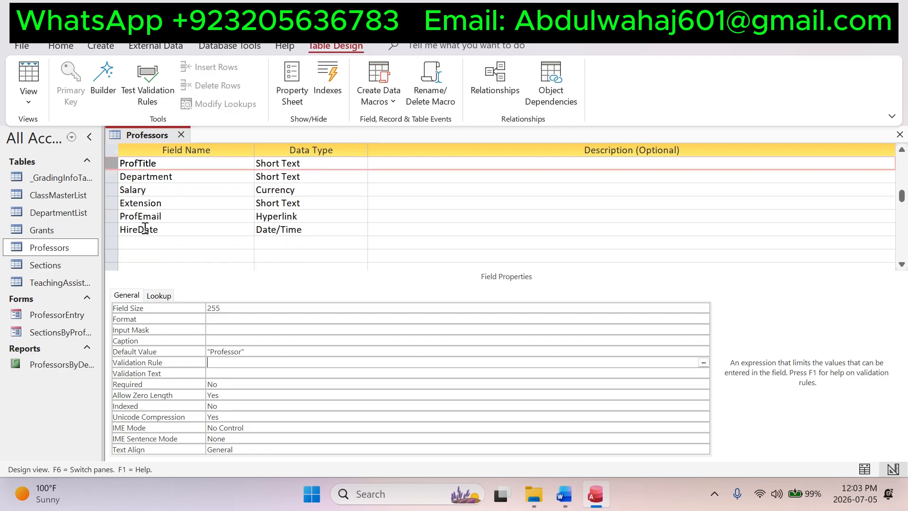
{"action": "left_click", "coordinate": [110, 229]}
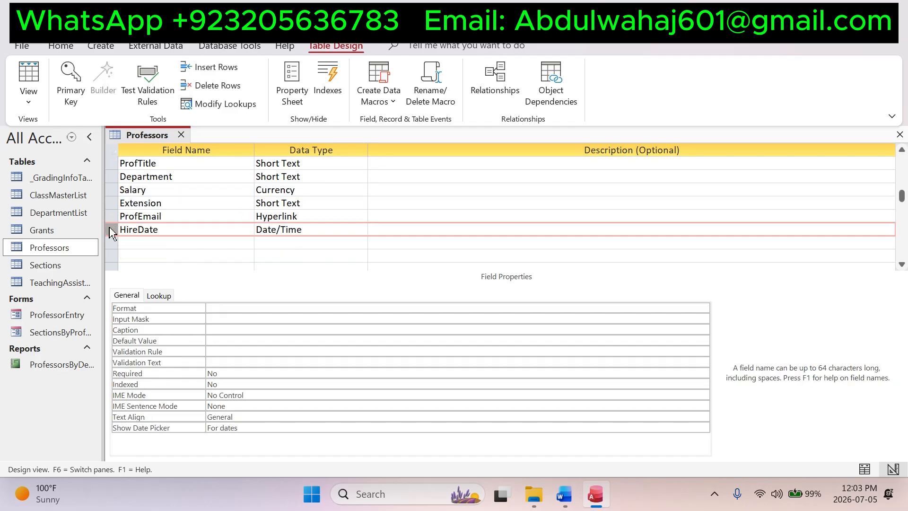
{"action": "left_click", "coordinate": [212, 319]}
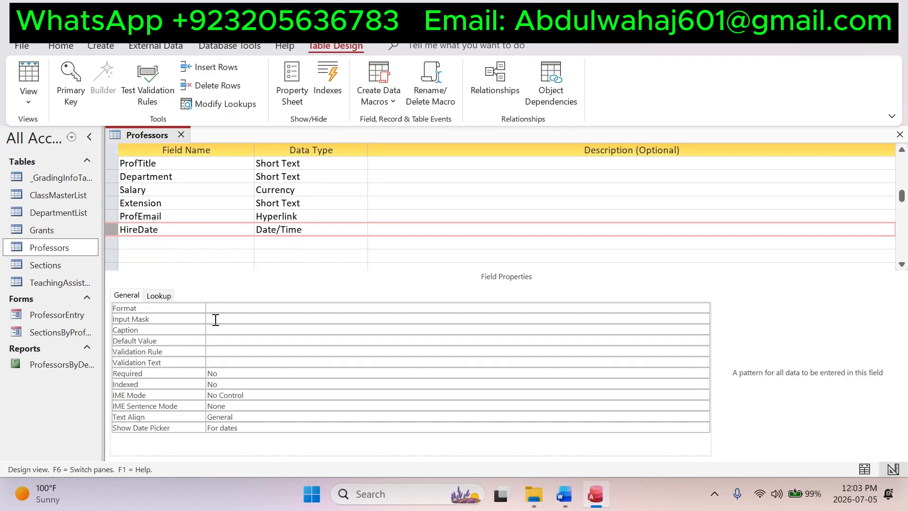
{"action": "left_click", "coordinate": [705, 319]}
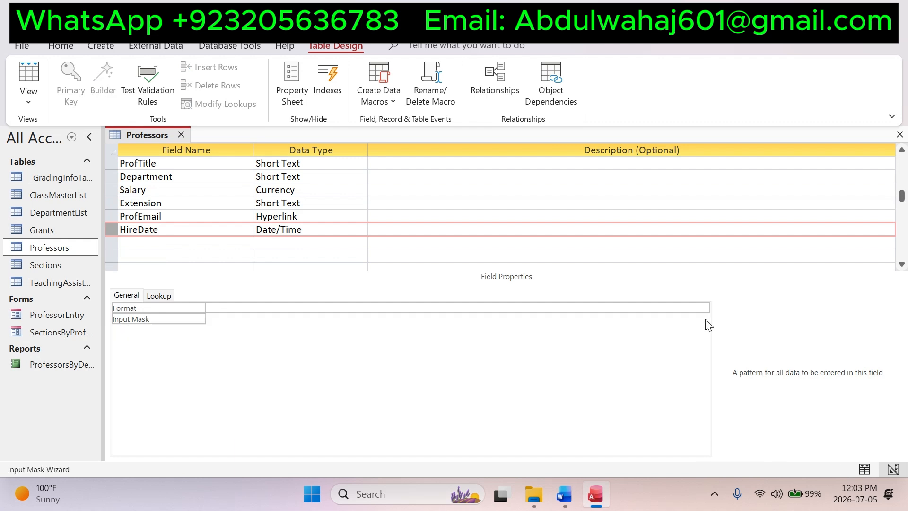
{"action": "left_click", "coordinate": [365, 199]}
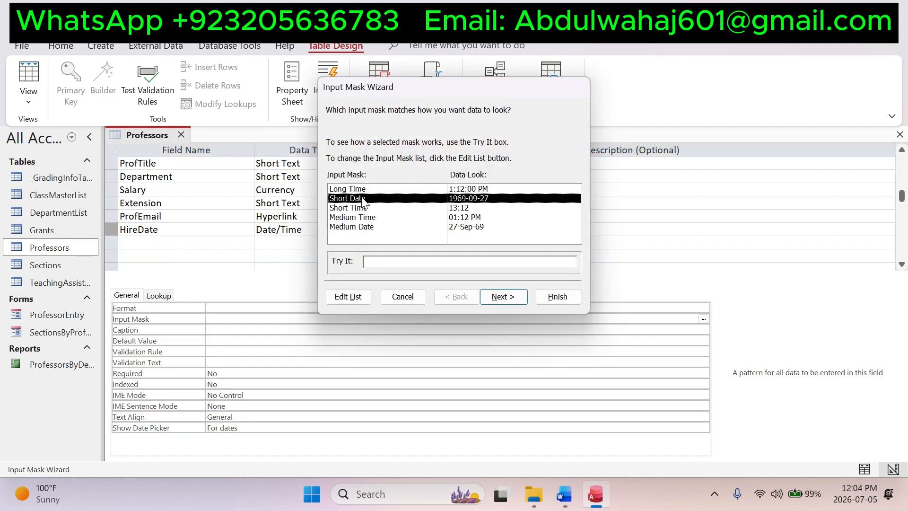
{"action": "left_click", "coordinate": [504, 297]}
{"action": "left_click", "coordinate": [504, 299]}
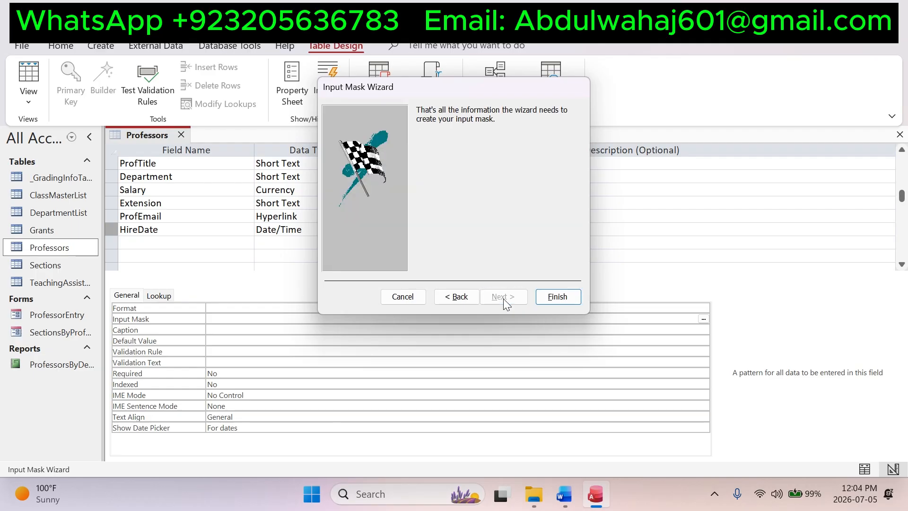
{"action": "left_click", "coordinate": [566, 297]}
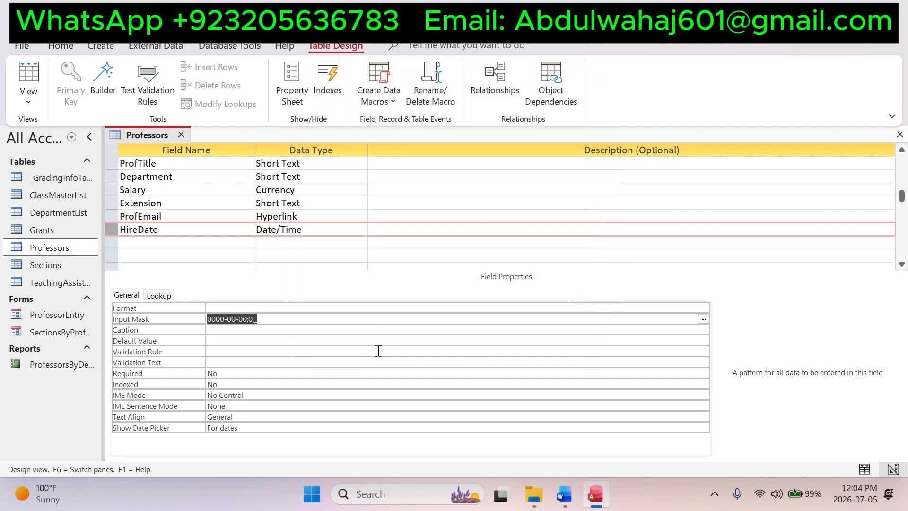
{"action": "left_click", "coordinate": [342, 342]}
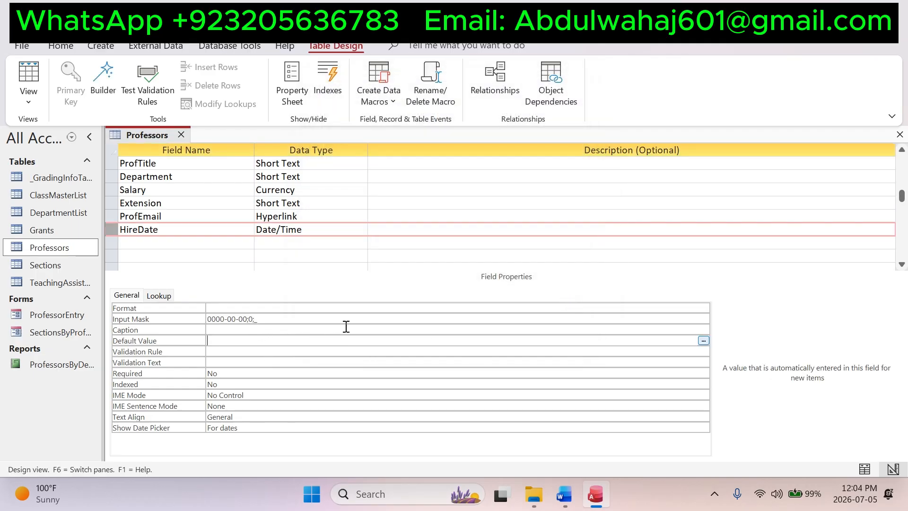
Switch to Word, highlight the input mask sentence of instruction 4 in yellow, and select its save-and-close sentence.
{"action": "key", "text": "alt+Tab"}
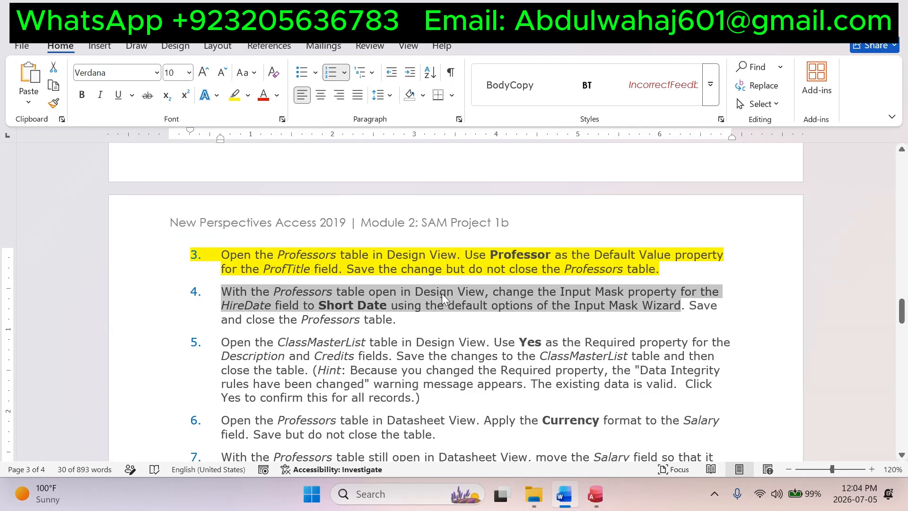
{"action": "left_click", "coordinate": [234, 96]}
{"action": "left_click", "coordinate": [783, 331]}
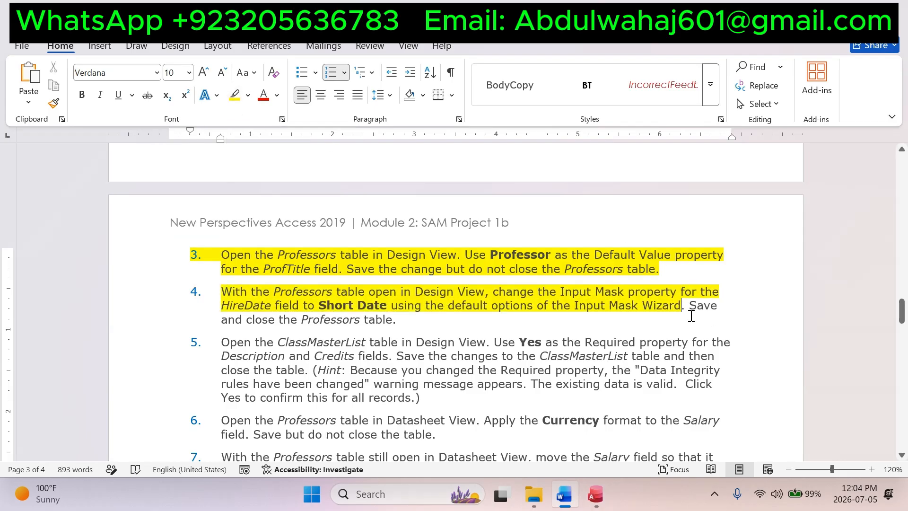
{"action": "left_click_drag", "start_coordinate": [690, 308], "coordinate": [696, 316]}
Switch to Access, then save and close the Professors table.
{"action": "key", "text": "alt+Tab"}
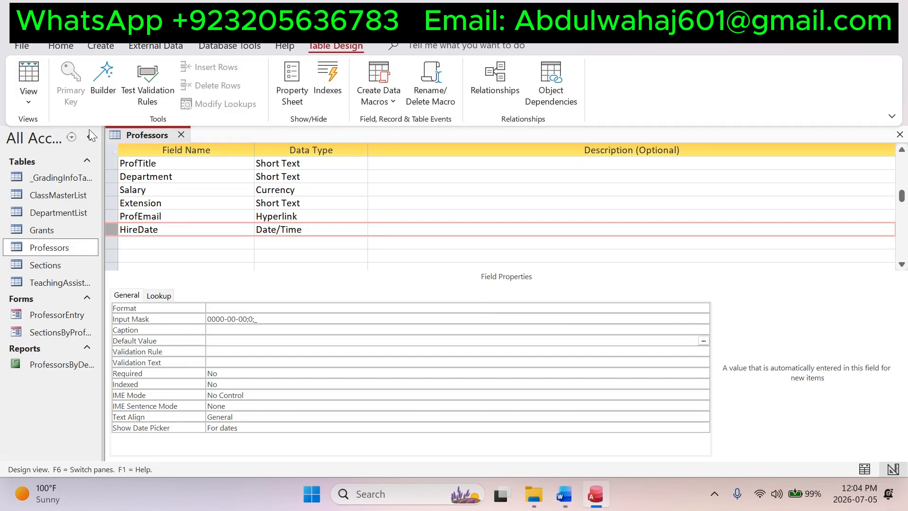
{"action": "right_click", "coordinate": [138, 134]}
{"action": "left_click", "coordinate": [189, 138]}
{"action": "left_click", "coordinate": [181, 136]}
Switch to Word, highlight the save-and-close sentence of instruction 4 in yellow, and select the opening sentence of instruction 5.
{"action": "key", "text": "alt+Tab"}
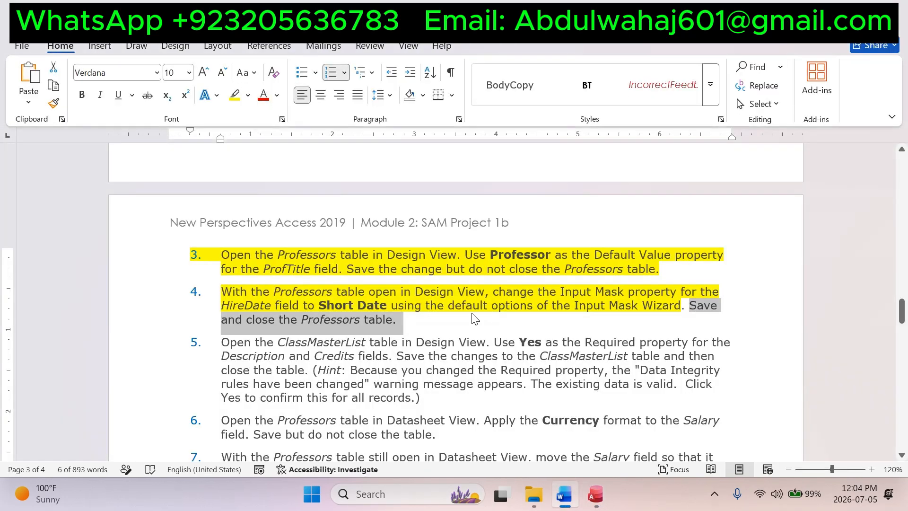
{"action": "left_click", "coordinate": [235, 94]}
{"action": "left_click", "coordinate": [326, 339]}
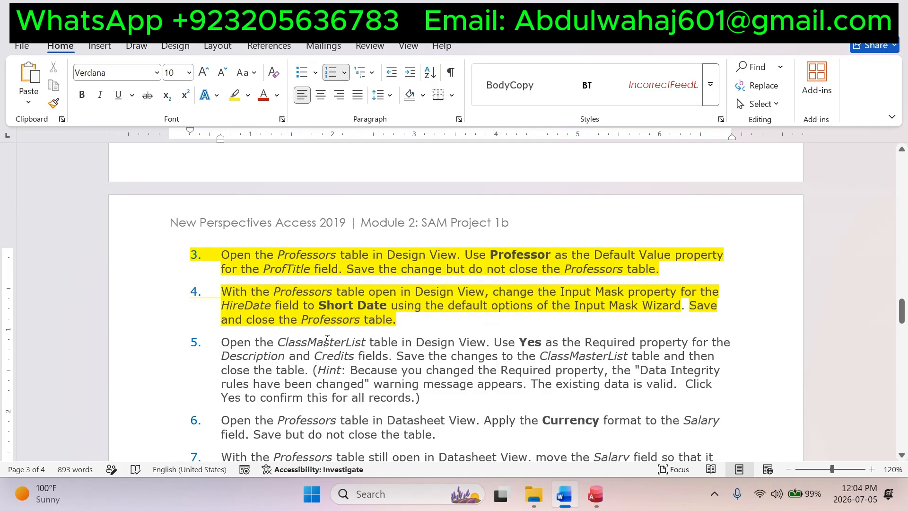
{"action": "scroll", "coordinate": [327, 340], "scroll_direction": "down", "scroll_amount": 3}
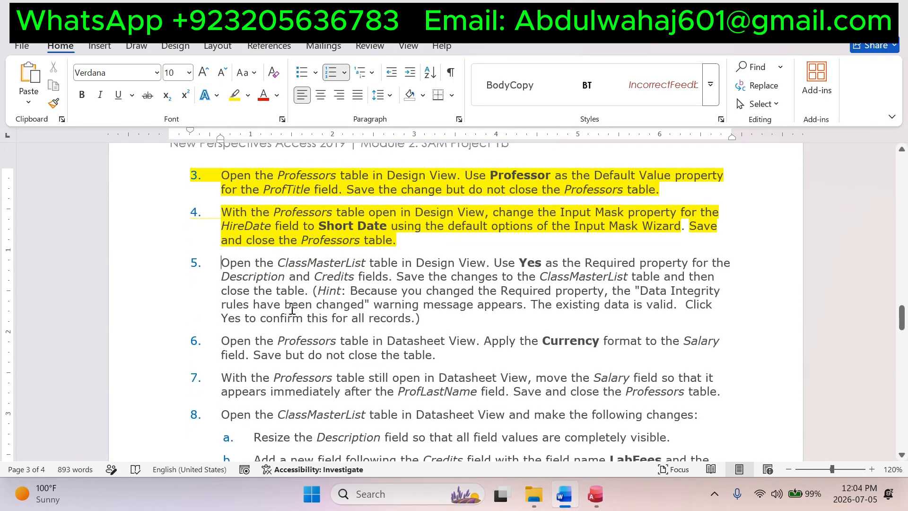
{"action": "left_click_drag", "start_coordinate": [224, 263], "coordinate": [479, 262]}
Switch to Access and open the ClassMasterList table in Design View, rechecking instruction 5 in Word.
{"action": "key", "text": "alt+Tab"}
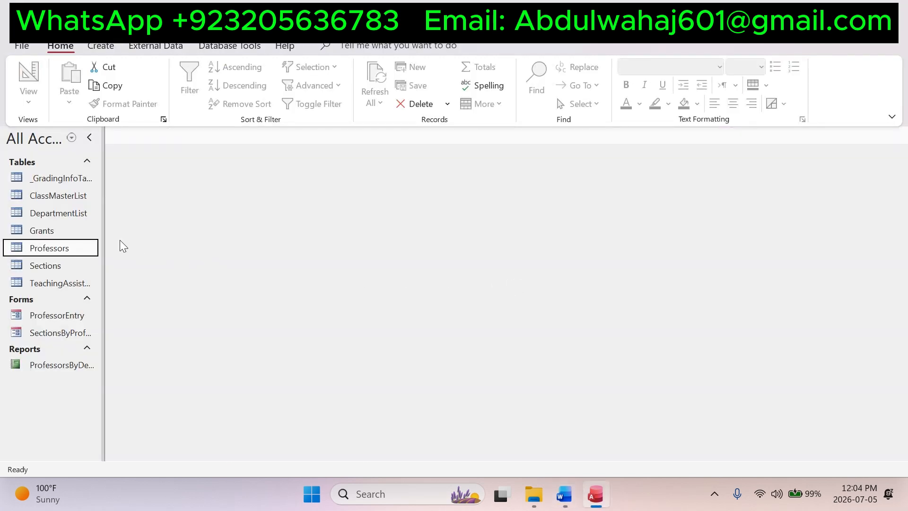
{"action": "left_click", "coordinate": [58, 195]}
{"action": "right_click", "coordinate": [62, 200]}
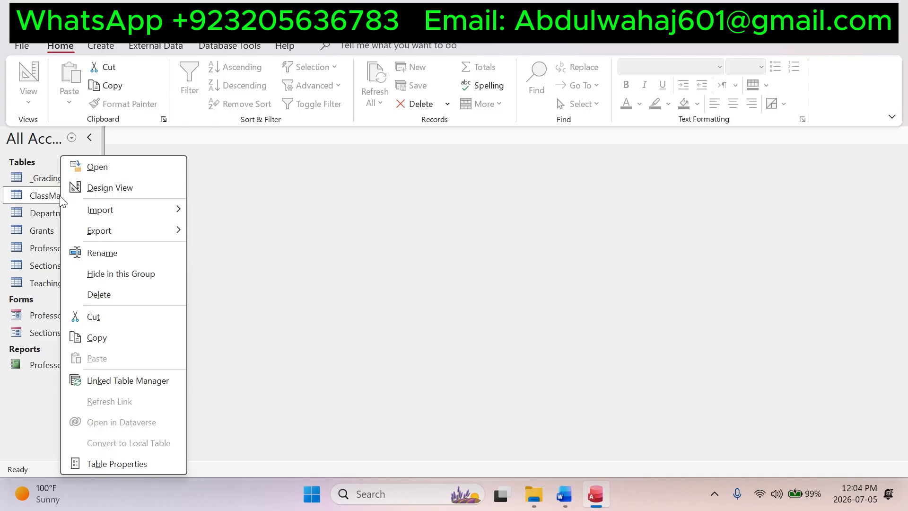
{"action": "left_click", "coordinate": [74, 184]}
{"action": "key", "text": "alt+Tab"}
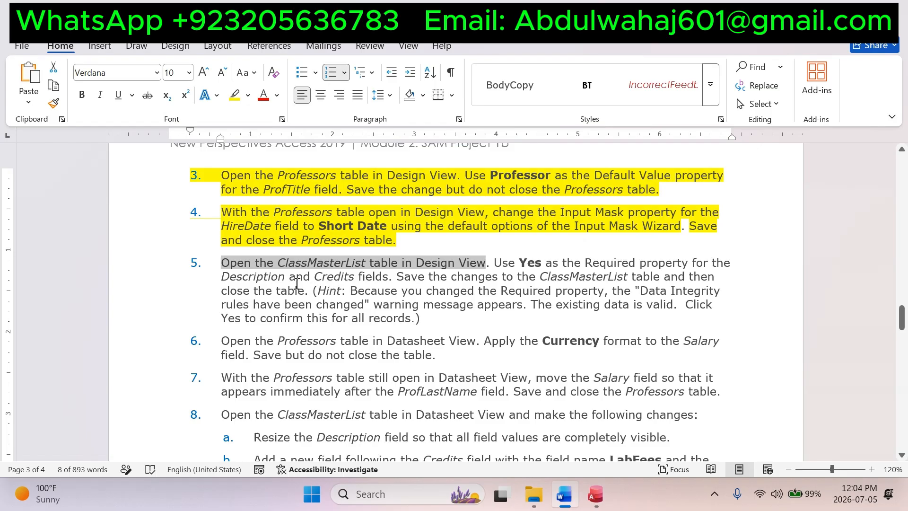
{"action": "key", "text": "alt+Tab"}
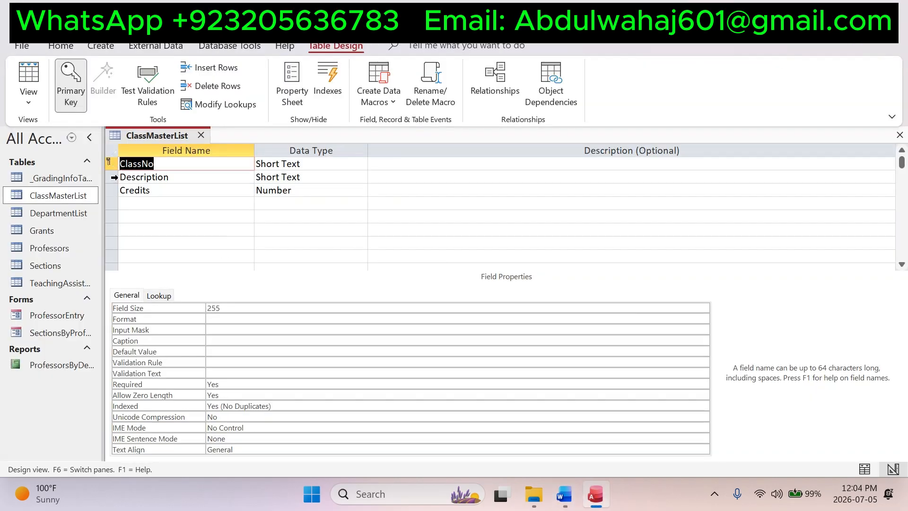
Set the Required property of the Description field to Yes.
{"action": "left_click", "coordinate": [109, 177]}
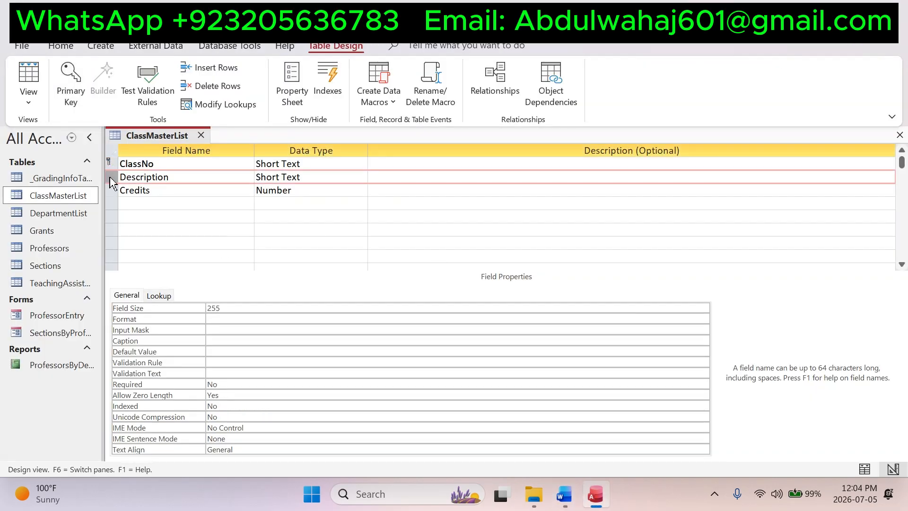
{"action": "left_click", "coordinate": [225, 384]}
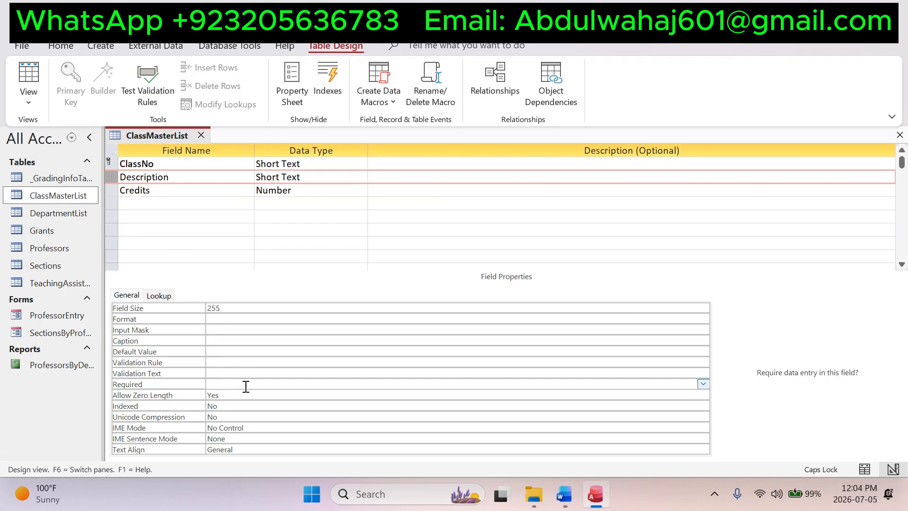
{"action": "type", "text": "Yes"}
{"action": "left_click", "coordinate": [239, 370]}
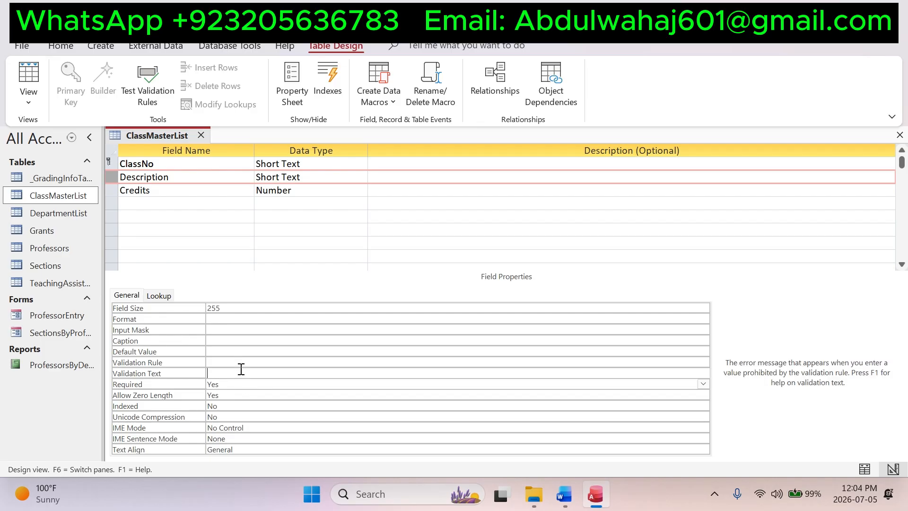
Set the Required property of the Credits field to Yes.
{"action": "left_click", "coordinate": [112, 191]}
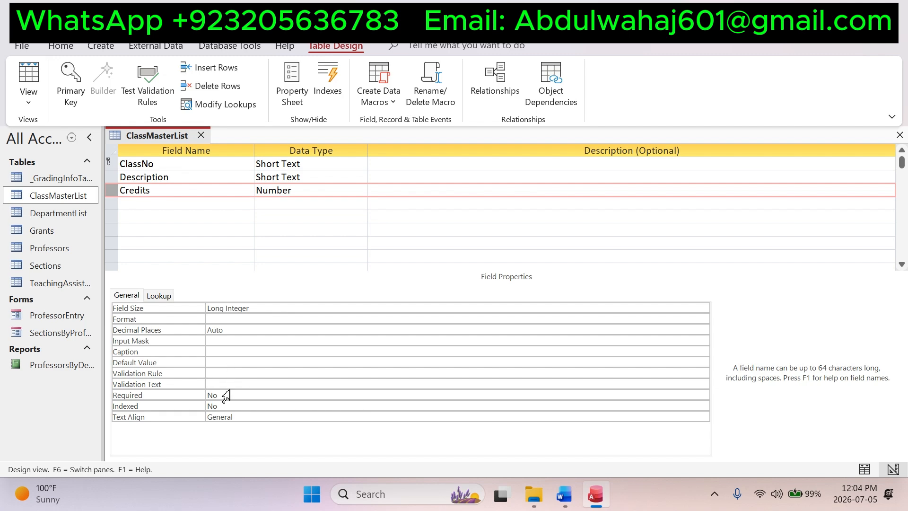
{"action": "left_click", "coordinate": [252, 395]}
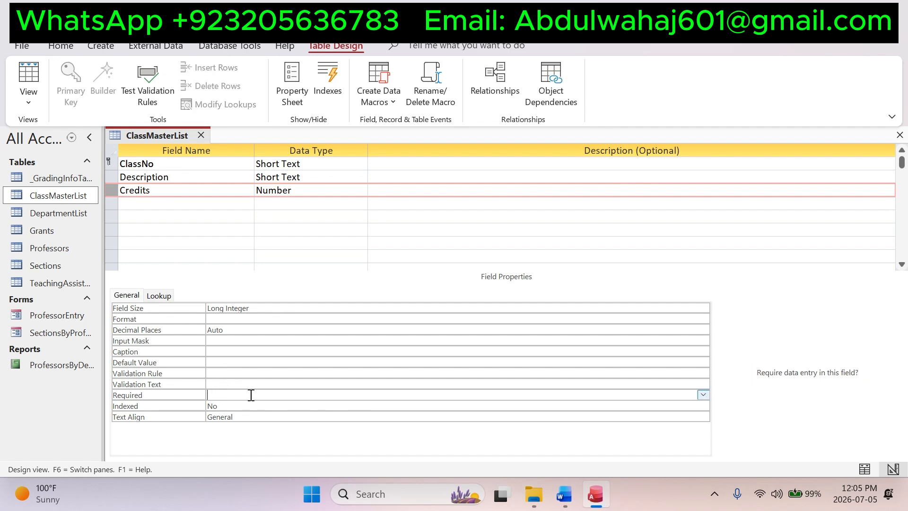
{"action": "type", "text": "y"}
{"action": "key", "text": "Caps_Lock"}
{"action": "key", "text": "Return"}
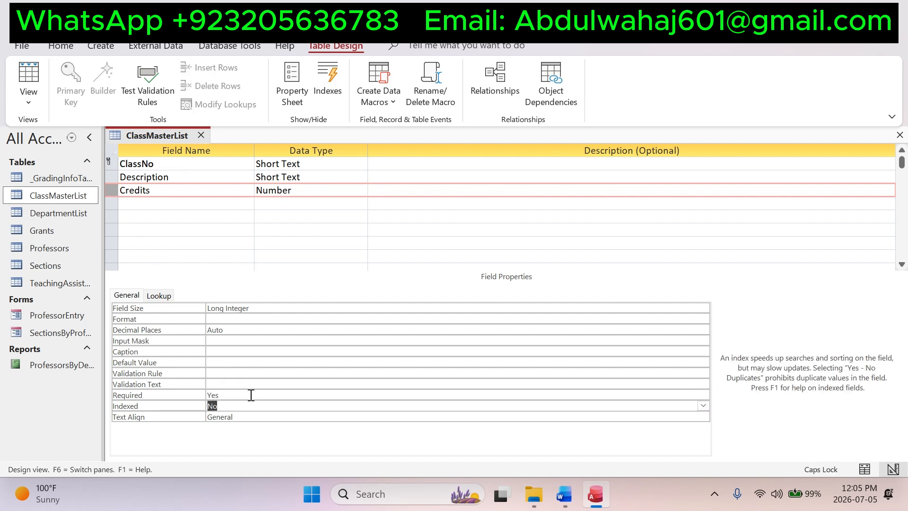
Switch to Word and select the sentence of instruction 5 about saving and closing the ClassMasterList table.
{"action": "key", "text": "alt+Tab"}
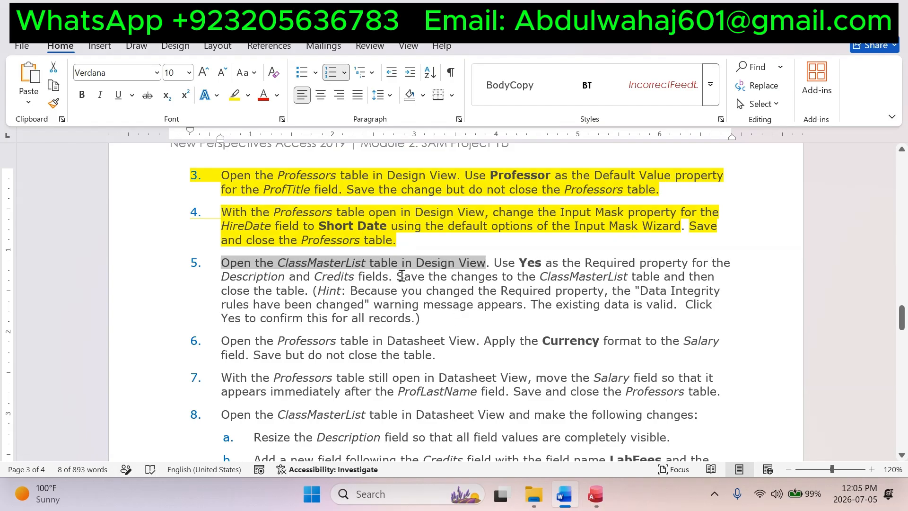
{"action": "left_click_drag", "start_coordinate": [401, 275], "coordinate": [673, 273]}
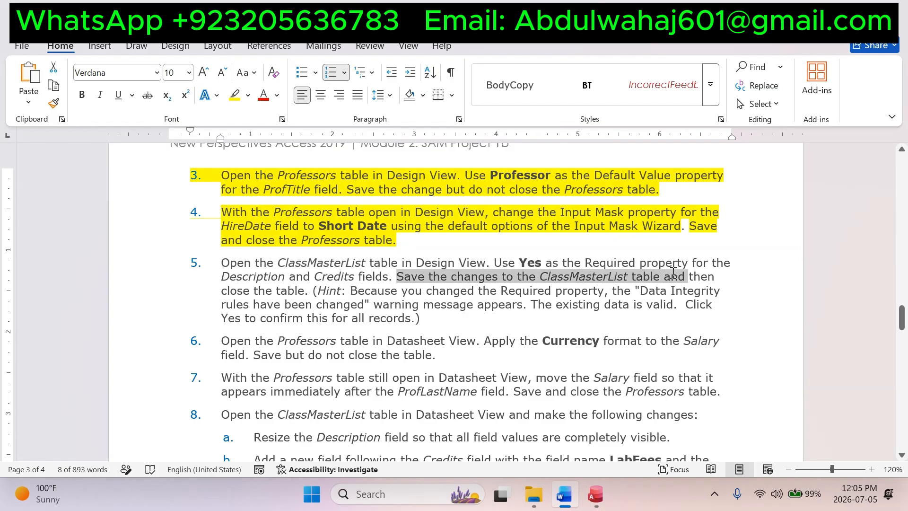
{"action": "left_click_drag", "start_coordinate": [556, 298], "coordinate": [356, 290]}
Switch to Access and save the ClassMasterList table, rechecking the hint in Word before agreeing to test existing data against the new rules.
{"action": "key", "text": "alt+Tab"}
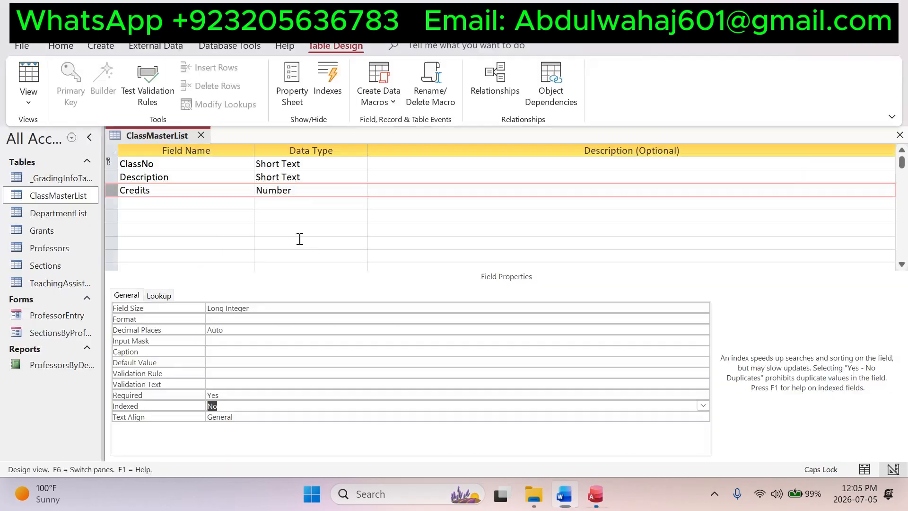
{"action": "right_click", "coordinate": [153, 136]}
{"action": "left_click", "coordinate": [178, 147]}
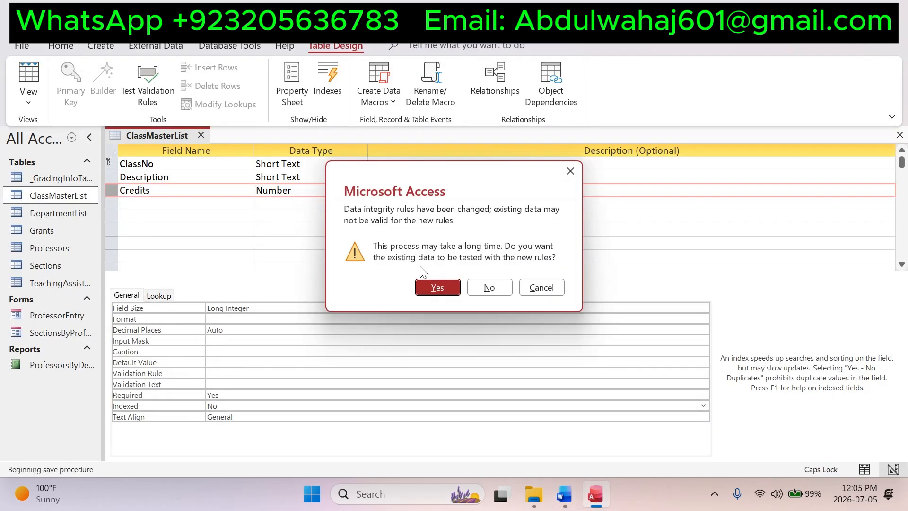
{"action": "left_click", "coordinate": [564, 494]}
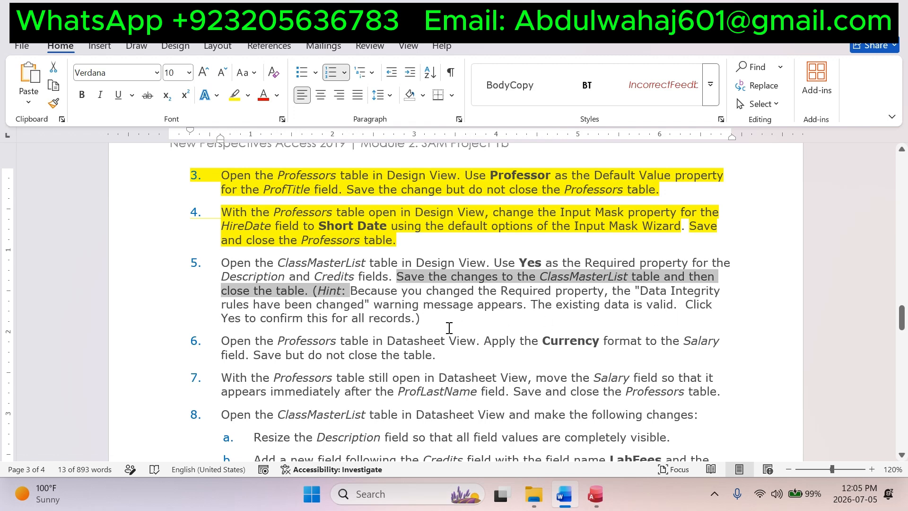
{"action": "key", "text": "alt+Tab"}
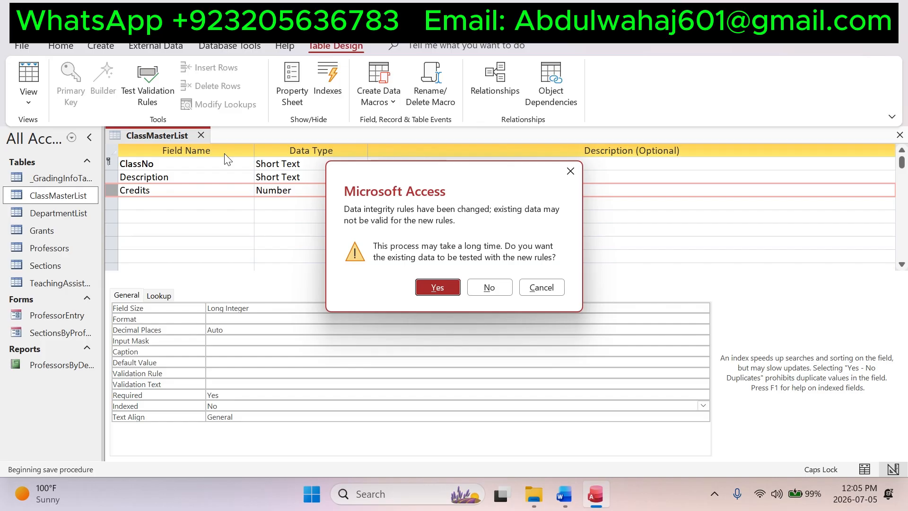
{"action": "left_click", "coordinate": [438, 288]}
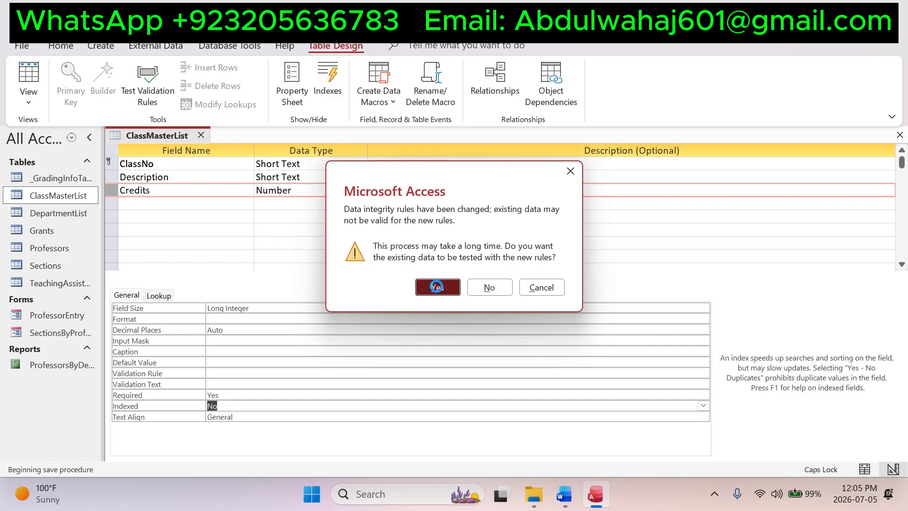
Save the ClassMasterList table once more and close it.
{"action": "right_click", "coordinate": [163, 133]}
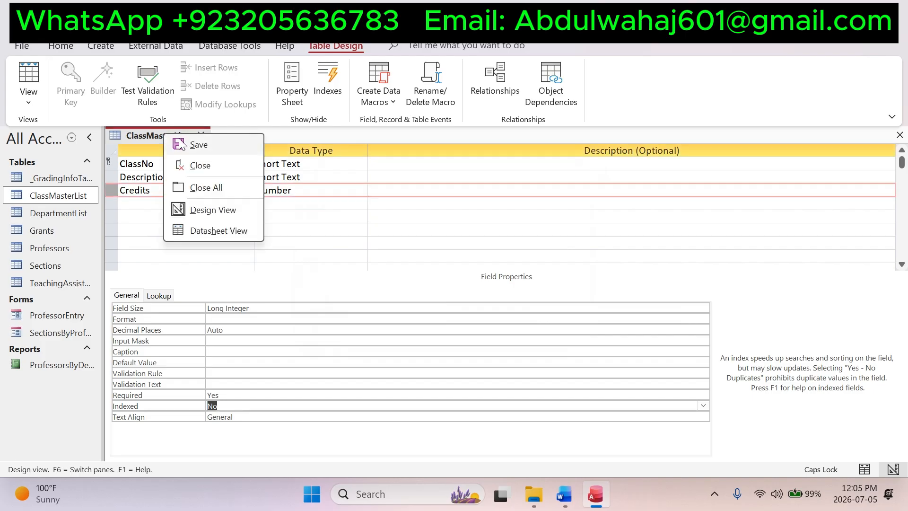
{"action": "left_click", "coordinate": [187, 143]}
{"action": "left_click", "coordinate": [201, 135]}
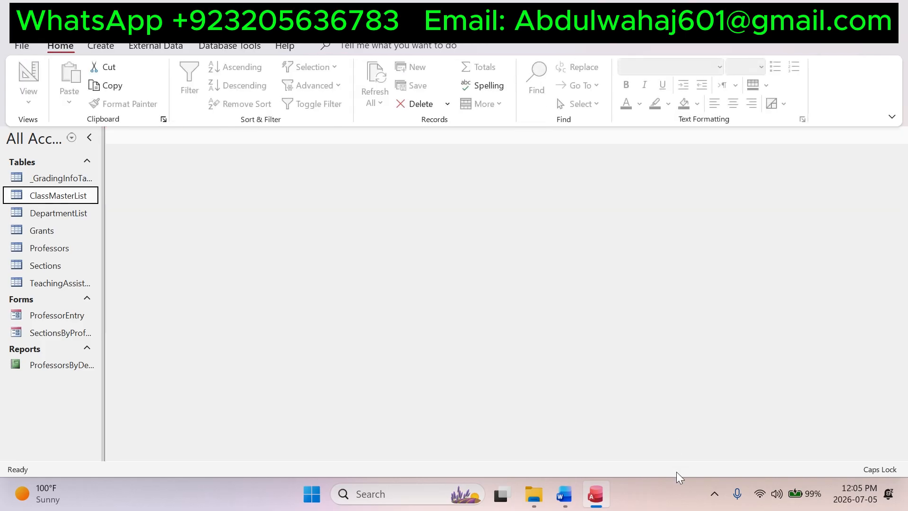
Switch to Word and highlight all of instruction 5 in yellow.
{"action": "left_click", "coordinate": [564, 494]}
{"action": "left_click_drag", "start_coordinate": [429, 318], "coordinate": [219, 262]}
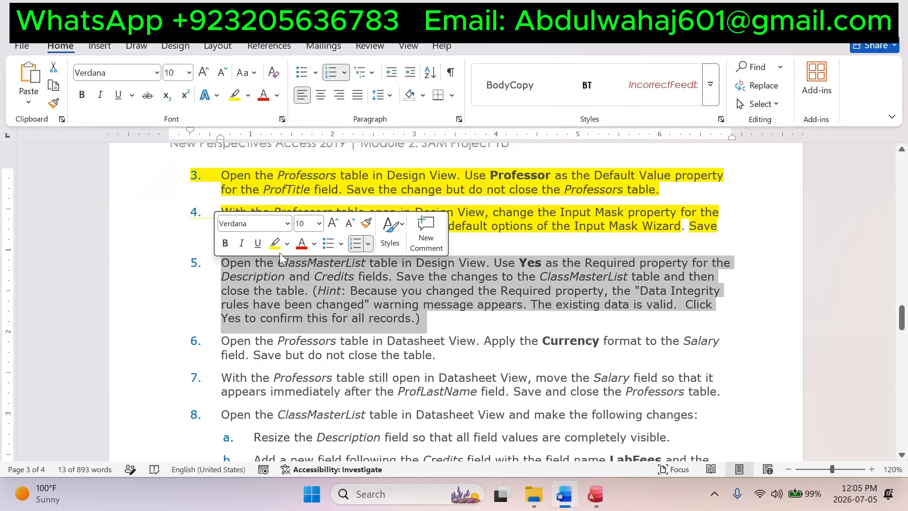
{"action": "left_click", "coordinate": [276, 244]}
Select the opening words of instruction 6, switch to Access and open the Professors table in Datasheet View.
{"action": "scroll", "coordinate": [283, 283], "scroll_direction": "down", "scroll_amount": 3}
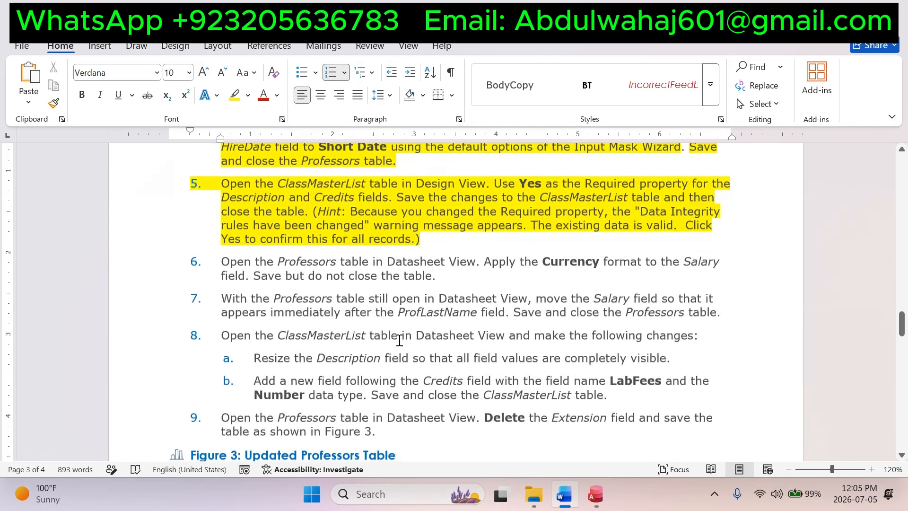
{"action": "left_click_drag", "start_coordinate": [222, 261], "coordinate": [495, 265]}
{"action": "left_click", "coordinate": [595, 494]}
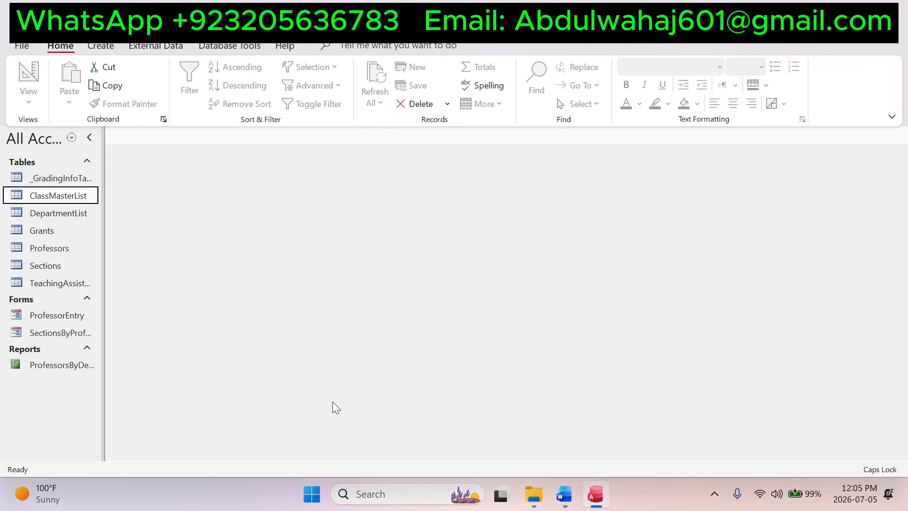
{"action": "right_click", "coordinate": [55, 249]}
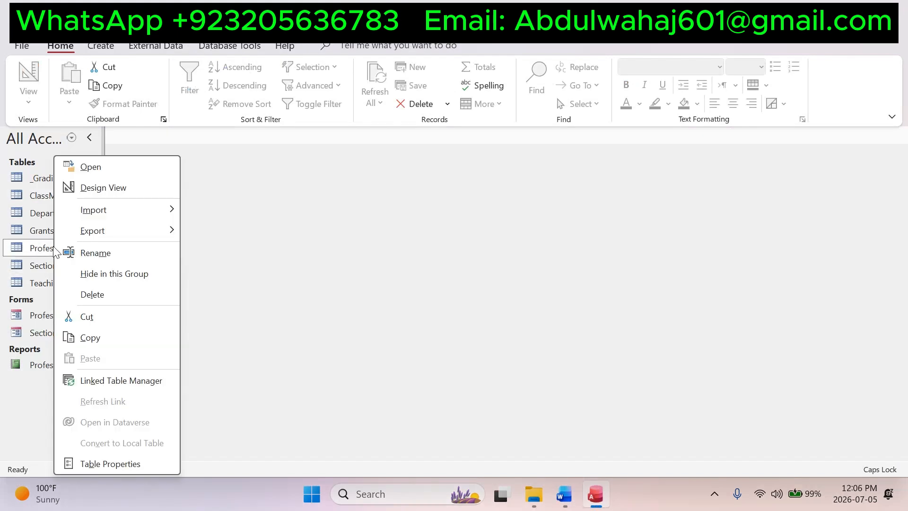
{"action": "left_click", "coordinate": [86, 167]}
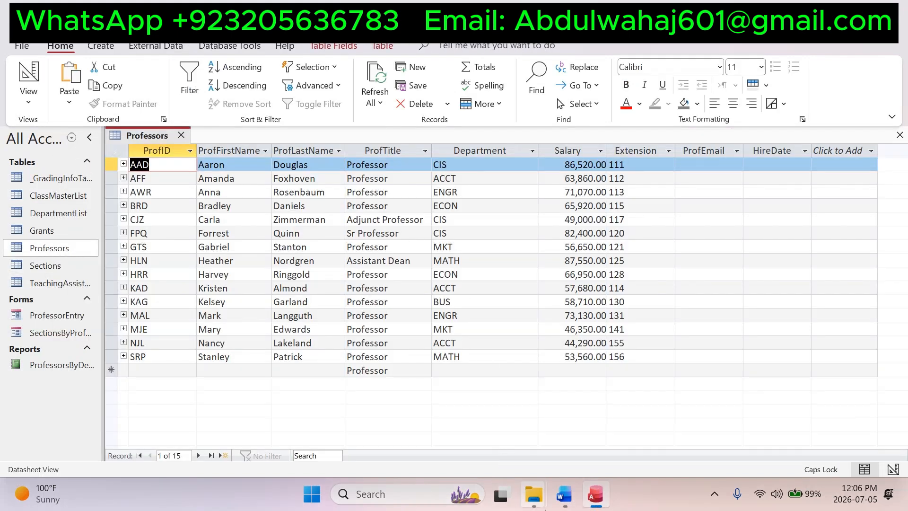
Switch to Word, highlight the opening words of instruction 6 in yellow and select the rest of that instruction.
{"action": "left_click", "coordinate": [564, 504]}
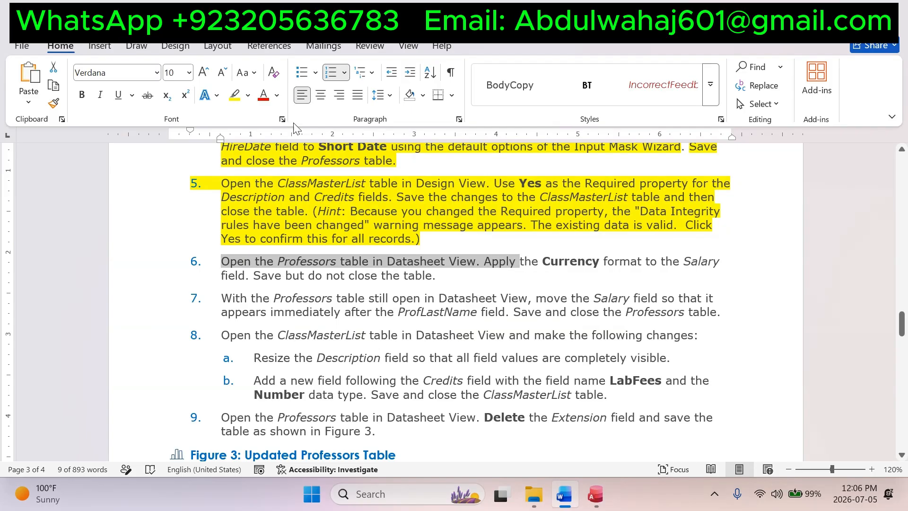
{"action": "left_click", "coordinate": [235, 97]}
{"action": "left_click_drag", "start_coordinate": [520, 261], "coordinate": [589, 273]}
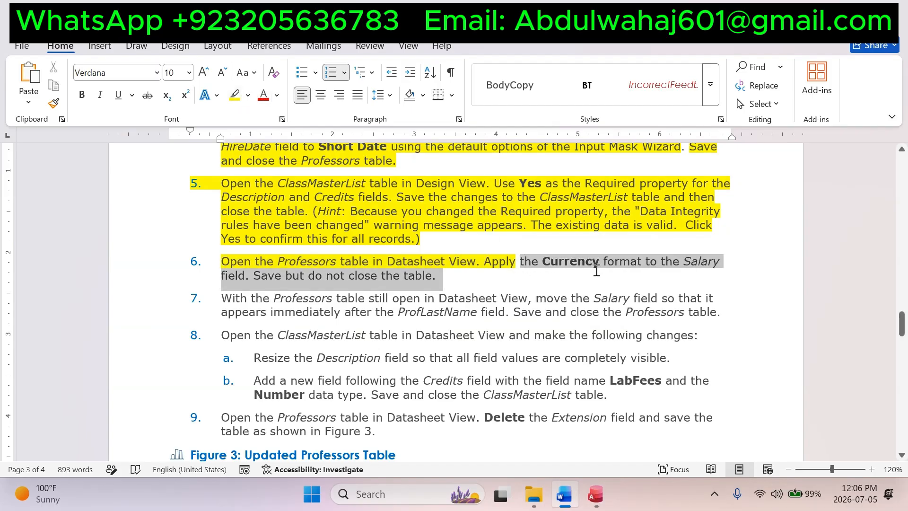